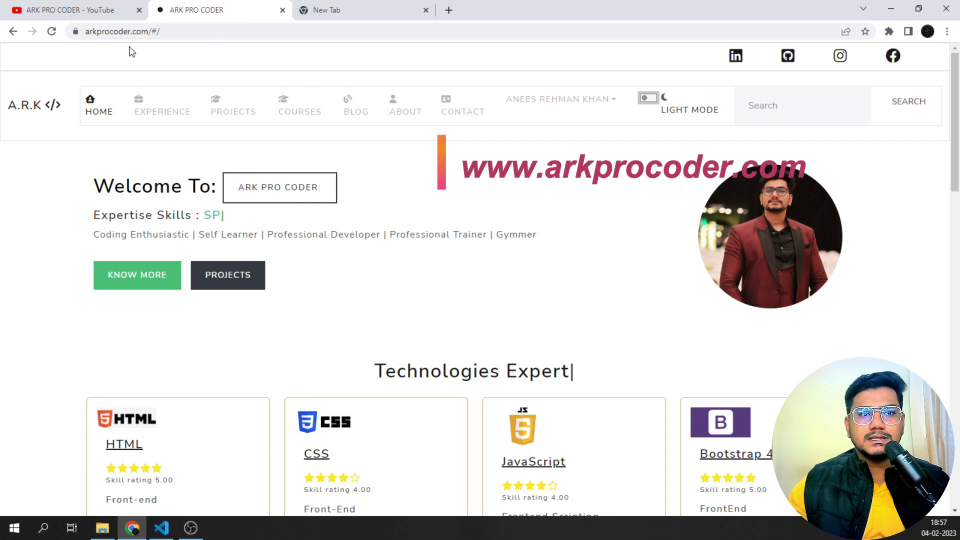
Go to the ARK PRO CODER blog and scroll to the 'How to download Python in windows' post
{"action": "left_click", "coordinate": [202, 30]}
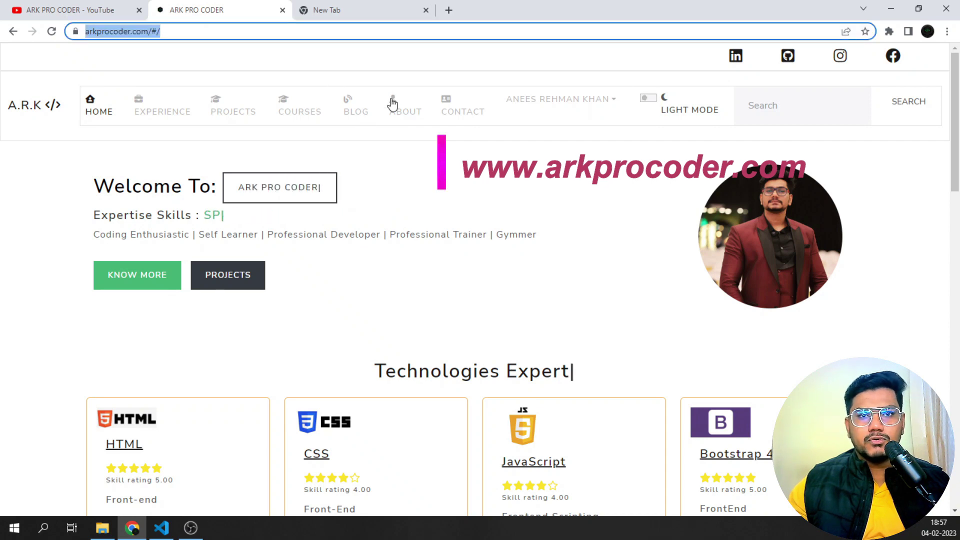
{"action": "left_click", "coordinate": [352, 109]}
{"action": "scroll", "coordinate": [167, 361], "scroll_direction": "down", "scroll_amount": 8}
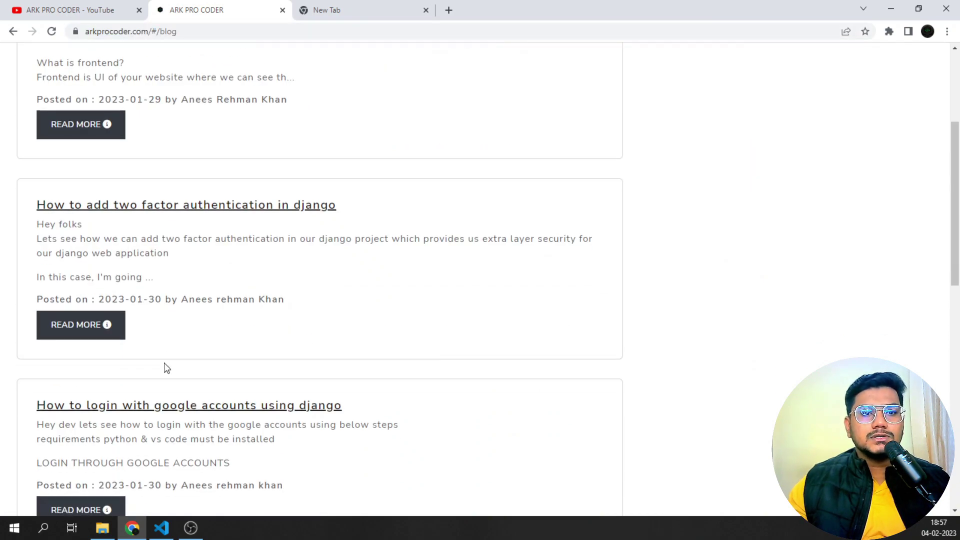
{"action": "scroll", "coordinate": [88, 365], "scroll_direction": "down", "scroll_amount": 3}
{"action": "scroll", "coordinate": [88, 350], "scroll_direction": "down", "scroll_amount": 2}
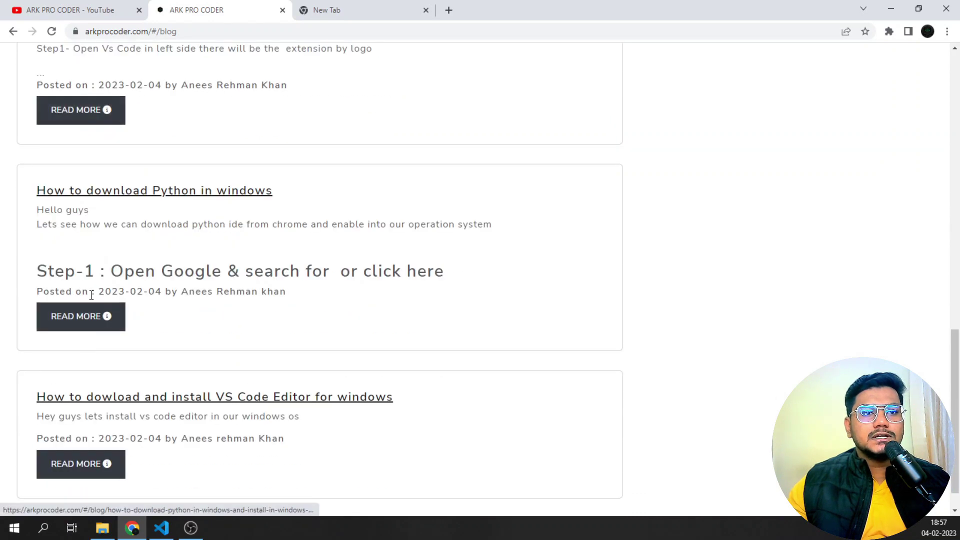
Open the full Python download post with READ MORE and zoom the page to 125%
{"action": "left_click", "coordinate": [94, 325]}
{"action": "scroll", "coordinate": [535, 229], "scroll_direction": "up", "scroll_amount": 15}
{"action": "scroll", "coordinate": [534, 229], "scroll_direction": "up", "scroll_amount": 6}
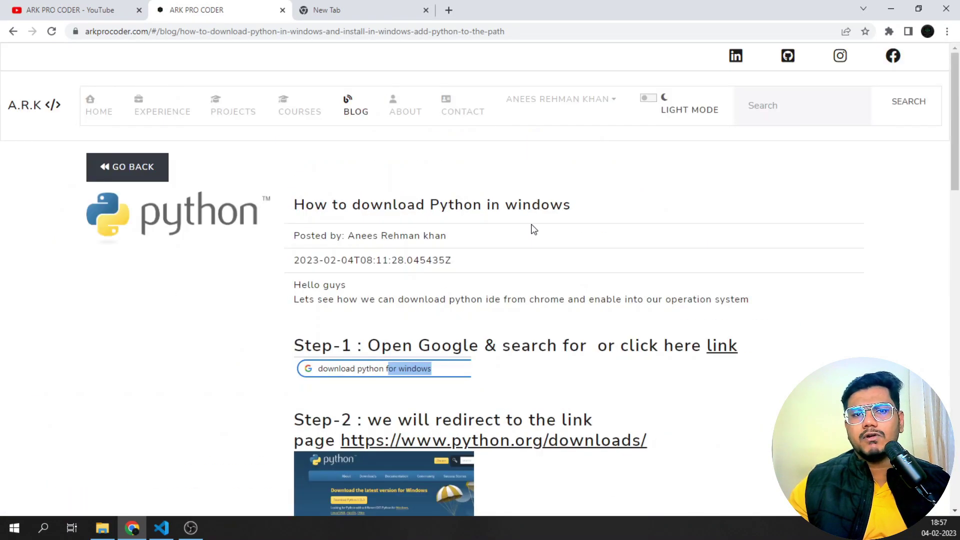
{"action": "key", "text": "ctrl+plus"}
{"action": "key", "text": "ctrl+plus"}
Highlight the post title, then switch to the empty new tab
{"action": "scroll", "coordinate": [500, 278], "scroll_direction": "down", "scroll_amount": 4}
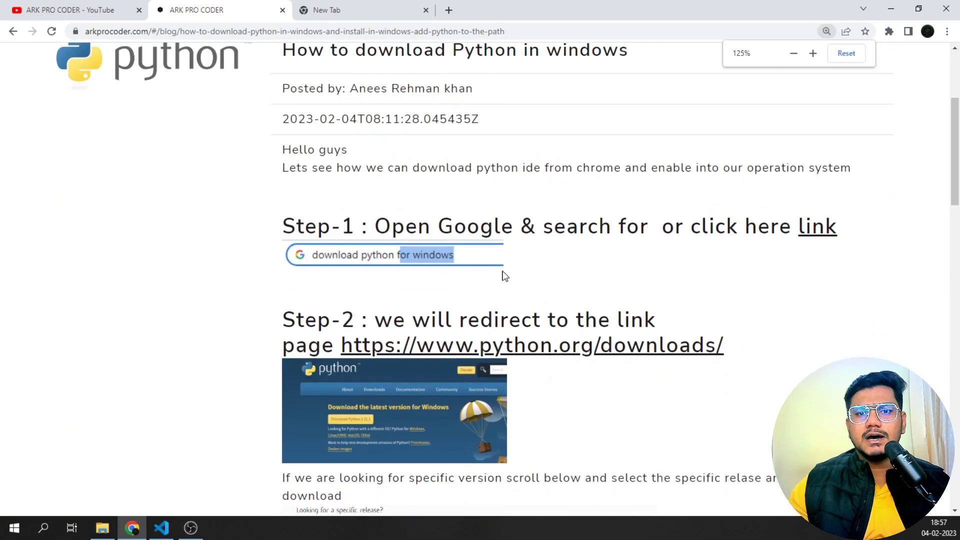
{"action": "scroll", "coordinate": [324, 151], "scroll_direction": "up", "scroll_amount": 2}
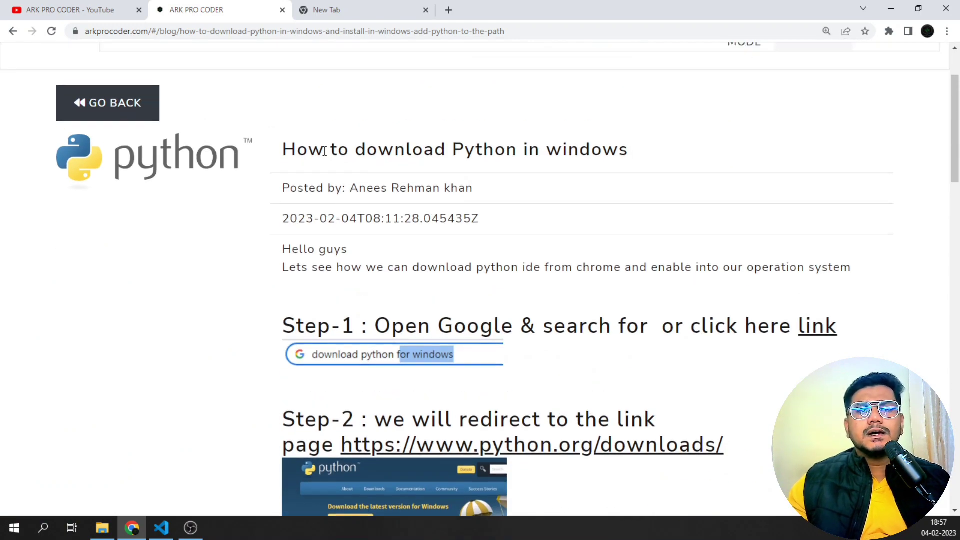
{"action": "left_click_drag", "start_coordinate": [292, 144], "coordinate": [504, 141]}
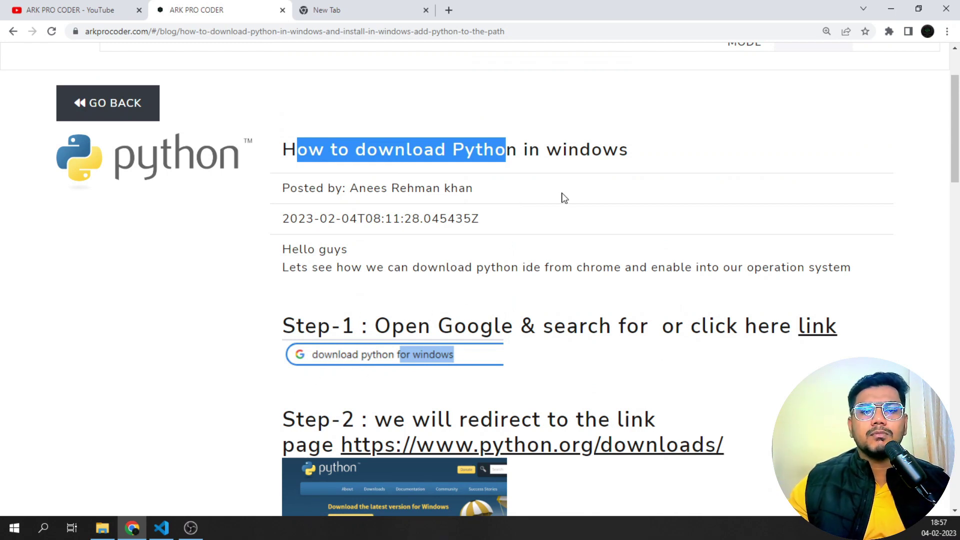
{"action": "left_click", "coordinate": [323, 11]}
Search Google for 'download python for windows' and open the Download Python - Python.org result
{"action": "type", "text": "dow"}
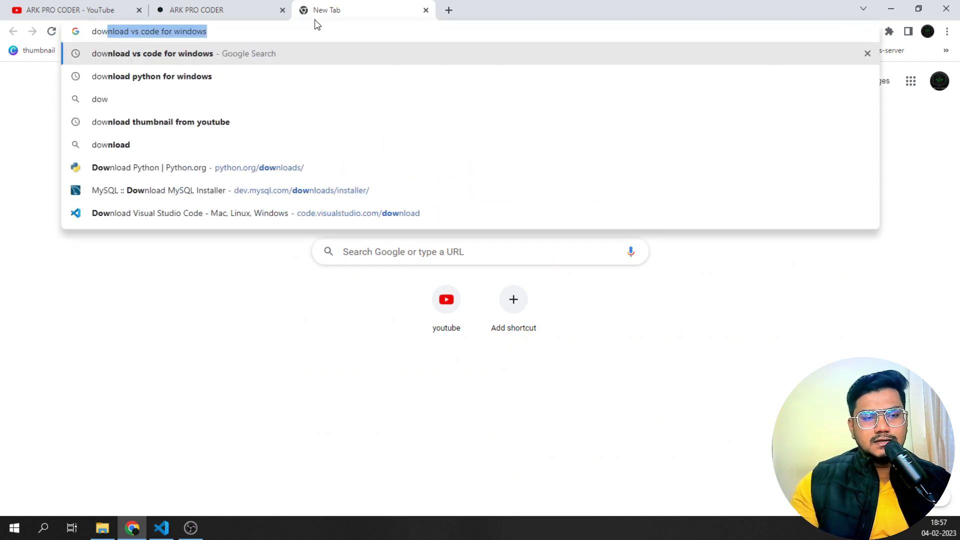
{"action": "key", "text": "Right"}
{"action": "key", "text": "BackSpace"}
{"action": "key", "text": "BackSpace"}
{"action": "key", "text": "BackSpace"}
{"action": "key", "text": "BackSpace"}
{"action": "key", "text": "BackSpace"}
{"action": "key", "text": "BackSpace"}
{"action": "key", "text": "BackSpace"}
{"action": "key", "text": "BackSpace"}
{"action": "key", "text": "BackSpace"}
{"action": "key", "text": "BackSpace"}
{"action": "key", "text": "BackSpace"}
{"action": "key", "text": "BackSpace"}
{"action": "key", "text": "BackSpace"}
{"action": "key", "text": "BackSpace"}
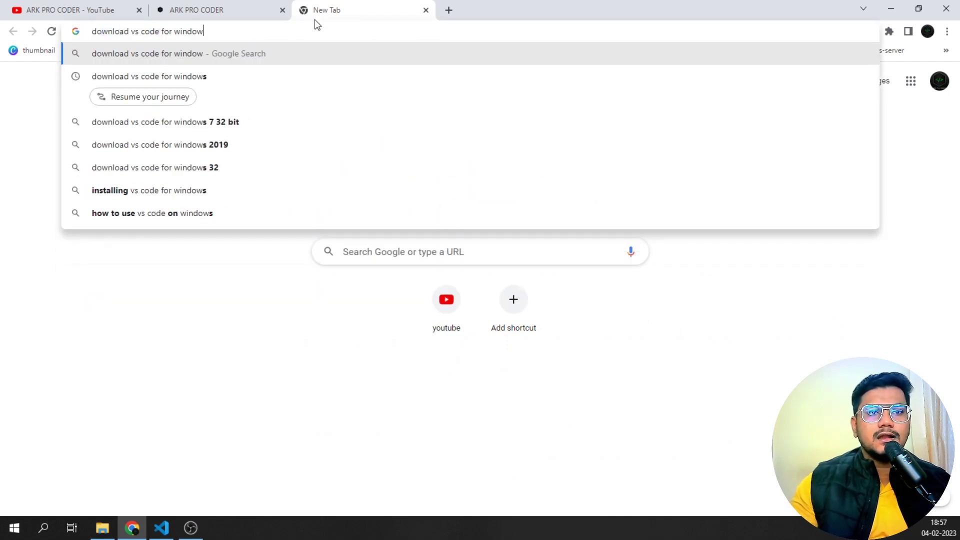
{"action": "key", "text": "BackSpace"}
{"action": "key", "text": "BackSpace"}
{"action": "key", "text": "BackSpace"}
{"action": "key", "text": "BackSpace"}
{"action": "key", "text": "BackSpace"}
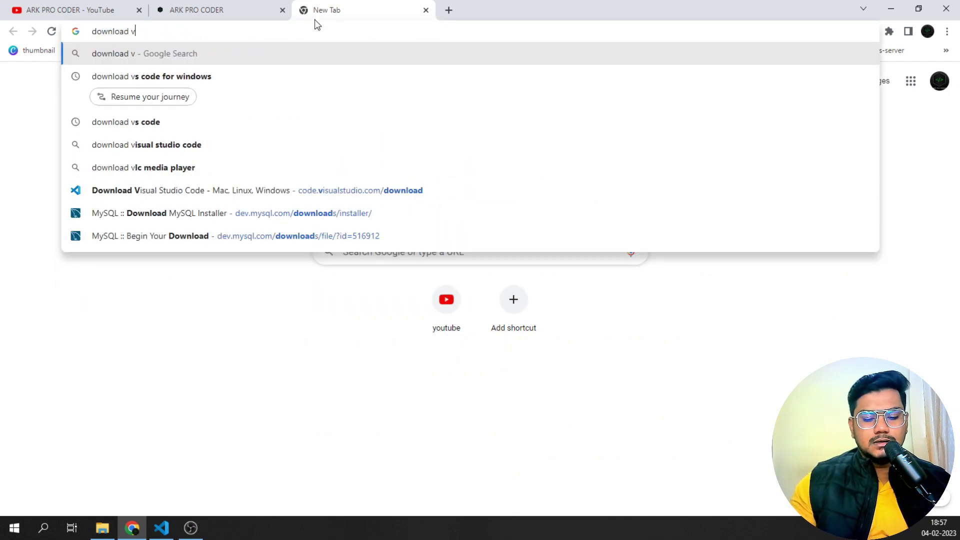
{"action": "type", "text": "o"}
{"action": "key", "text": "BackSpace"}
{"action": "type", "text": "pyth"}
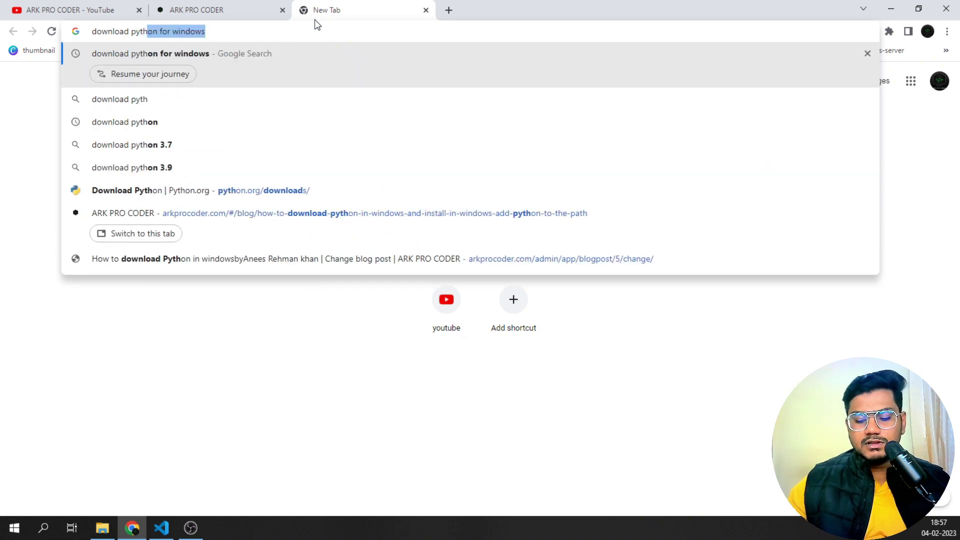
{"action": "key", "text": "Return"}
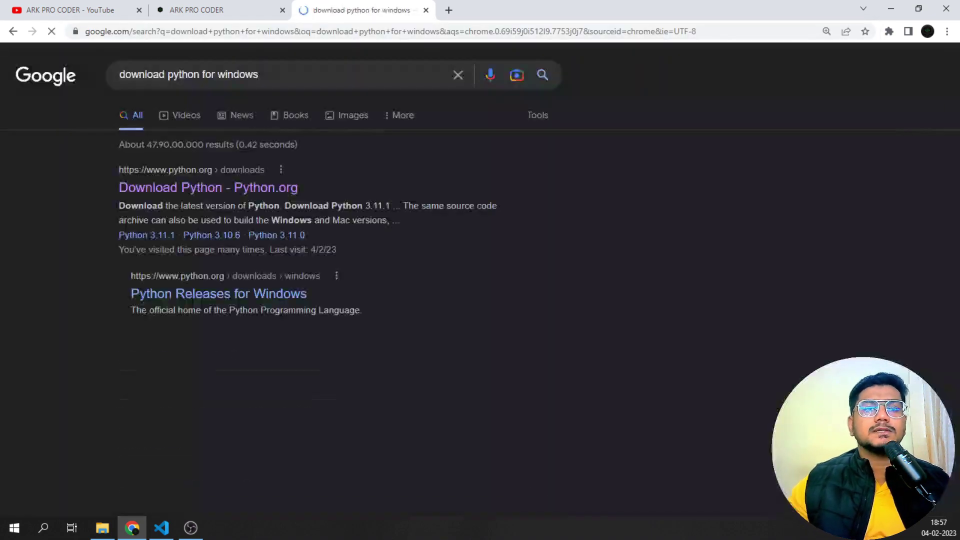
{"action": "left_click", "coordinate": [255, 189]}
Follow the blog post's Step-1 link, then go back to the post
{"action": "left_click", "coordinate": [194, 6]}
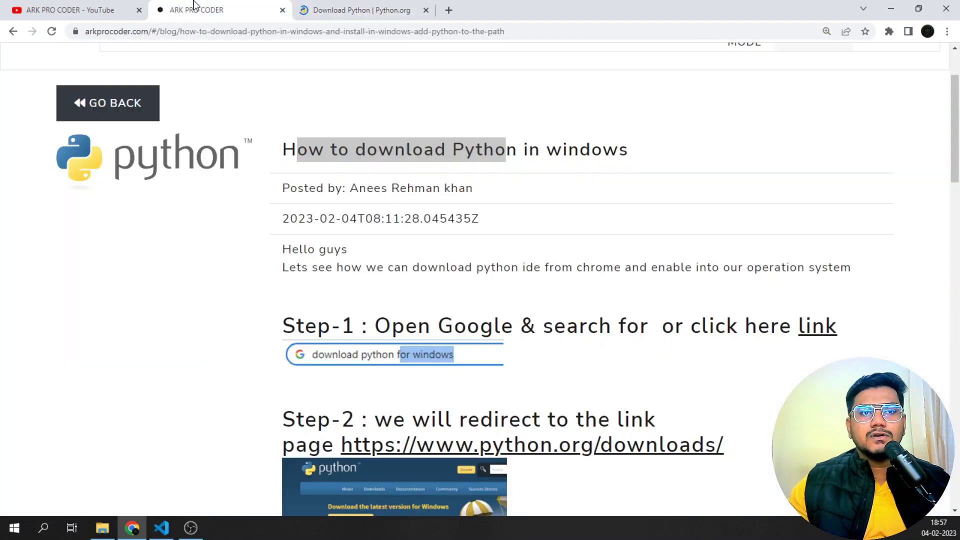
{"action": "left_click", "coordinate": [810, 336]}
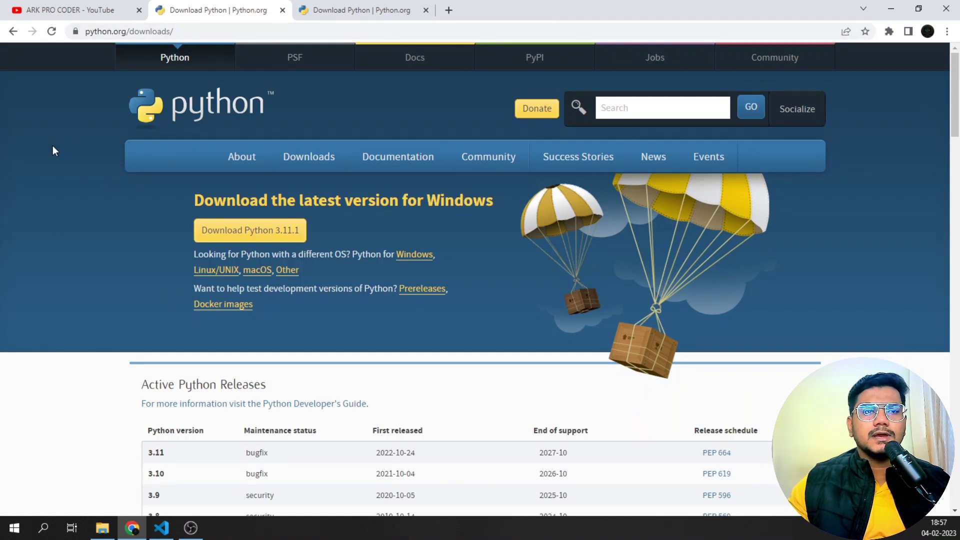
{"action": "left_click", "coordinate": [13, 31]}
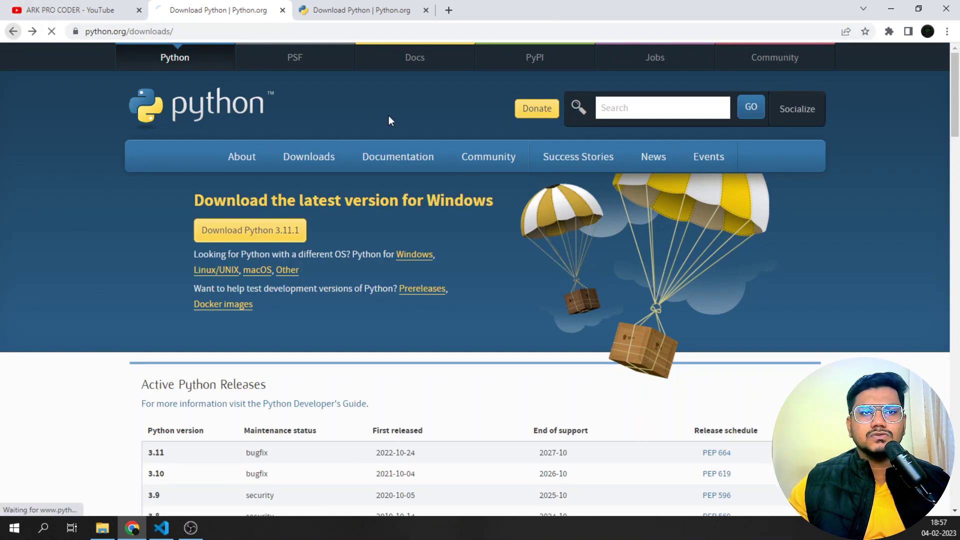
On the Python.org downloads tab, scroll the specific-release list back to early 2020 versions
{"action": "left_click", "coordinate": [386, 16]}
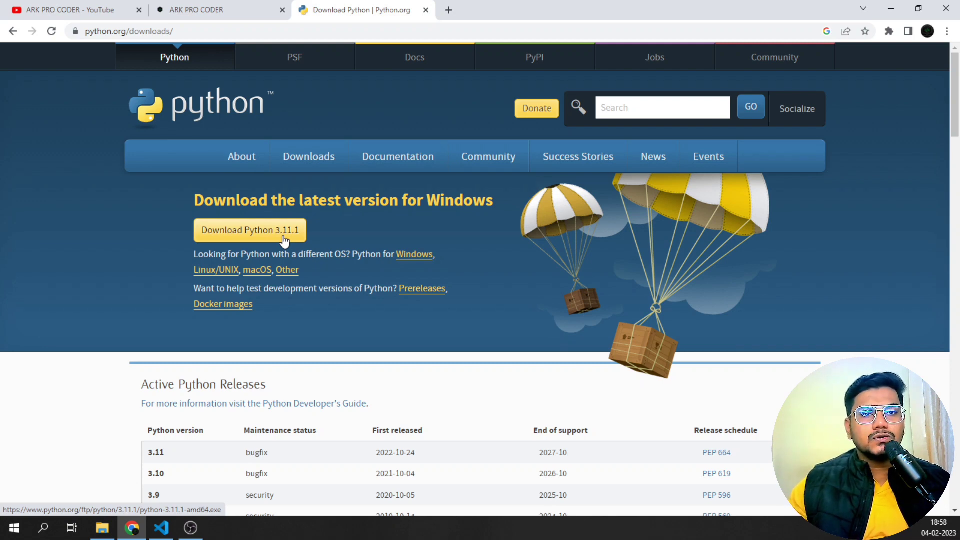
{"action": "scroll", "coordinate": [328, 343], "scroll_direction": "down", "scroll_amount": 4}
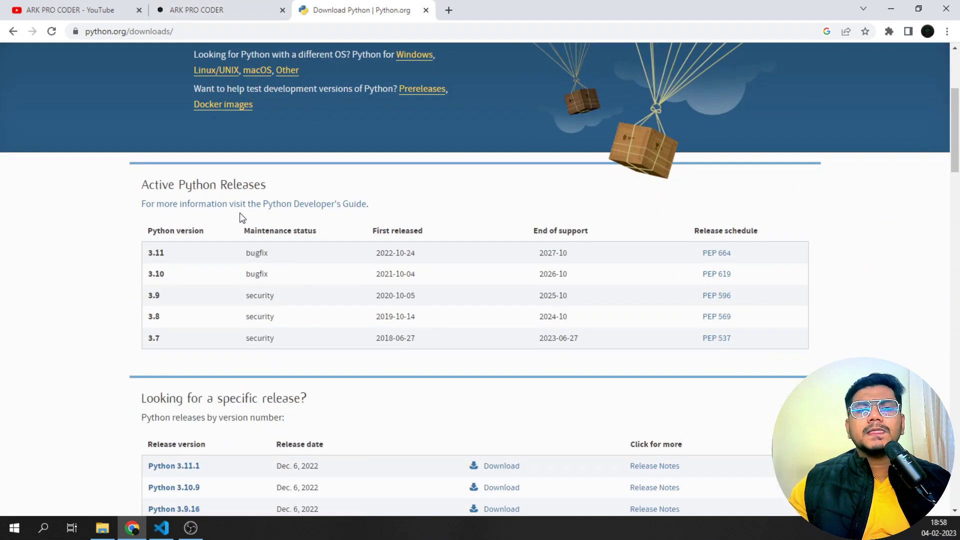
{"action": "scroll", "coordinate": [240, 213], "scroll_direction": "down", "scroll_amount": 4}
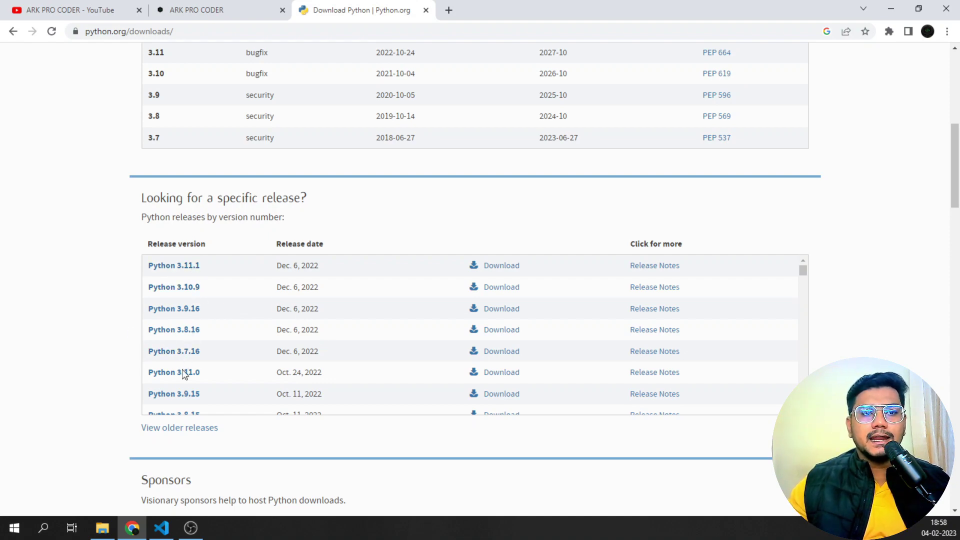
{"action": "scroll", "coordinate": [200, 360], "scroll_direction": "down", "scroll_amount": 15}
{"action": "scroll", "coordinate": [210, 356], "scroll_direction": "down", "scroll_amount": 3}
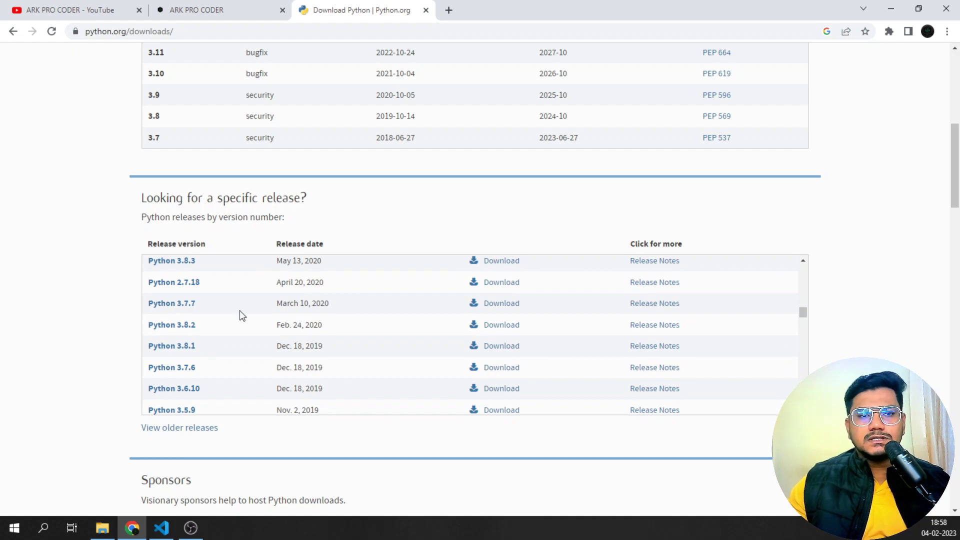
Open the Python 3.7.6 release page and look through its Files table
{"action": "left_click", "coordinate": [491, 368]}
{"action": "scroll", "coordinate": [282, 341], "scroll_direction": "down", "scroll_amount": 7}
{"action": "scroll", "coordinate": [278, 343], "scroll_direction": "down", "scroll_amount": 10}
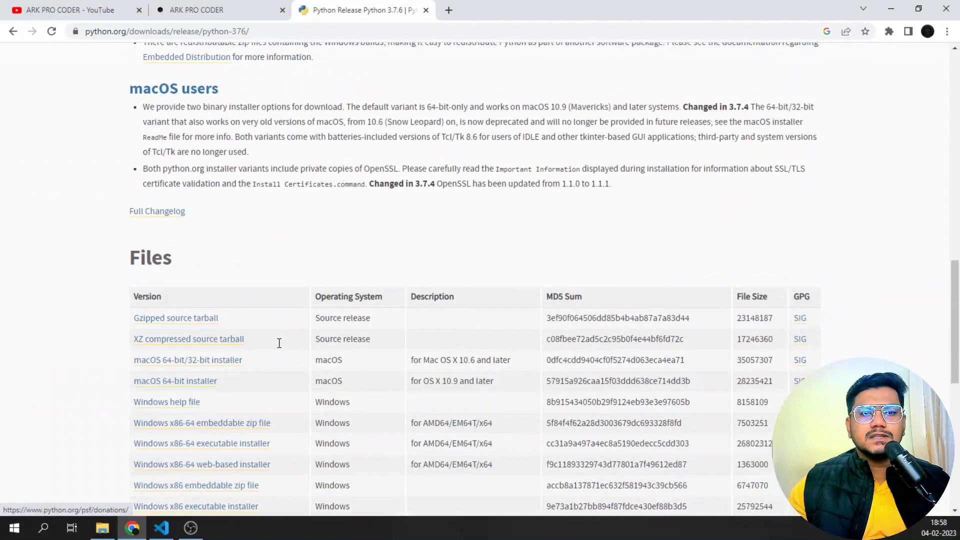
{"action": "scroll", "coordinate": [386, 300], "scroll_direction": "up", "scroll_amount": 3}
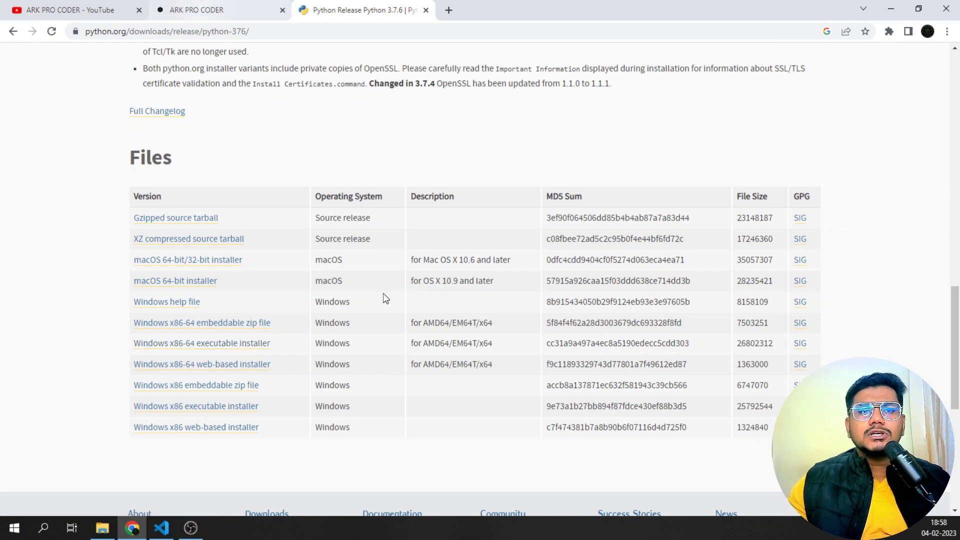
{"action": "scroll", "coordinate": [384, 295], "scroll_direction": "up", "scroll_amount": 15}
{"action": "scroll", "coordinate": [384, 286], "scroll_direction": "up", "scroll_amount": 2}
Read the blog's Step-3 paragraph on picking a specific version, then return to the Python 3.7.6 page
{"action": "left_click", "coordinate": [163, 9]}
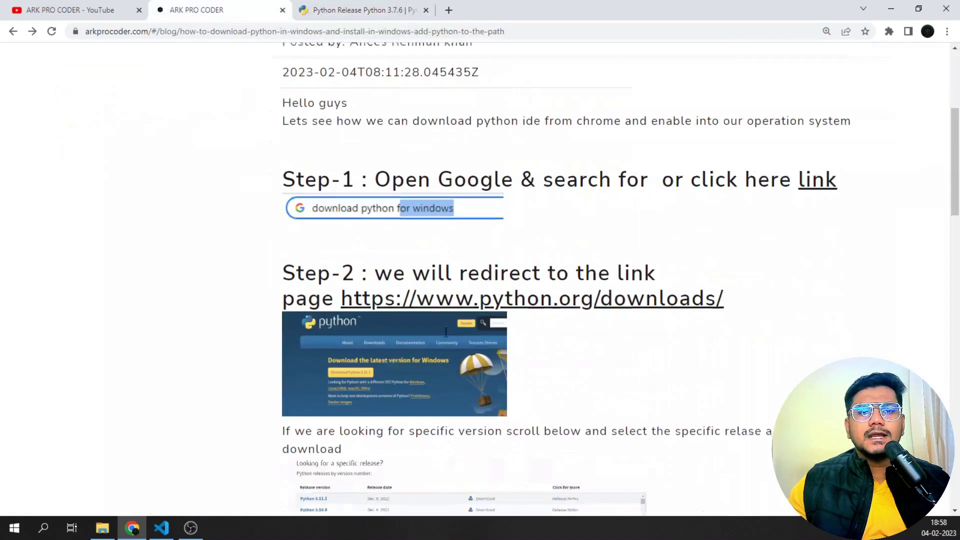
{"action": "scroll", "coordinate": [439, 104], "scroll_direction": "down", "scroll_amount": 4}
{"action": "left_click_drag", "start_coordinate": [283, 173], "coordinate": [354, 210]}
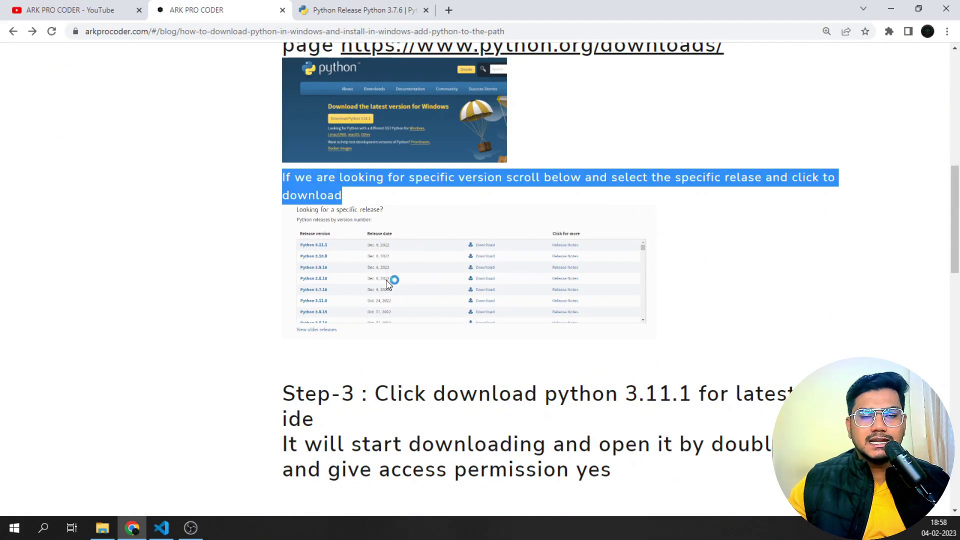
{"action": "scroll", "coordinate": [387, 283], "scroll_direction": "down", "scroll_amount": 3}
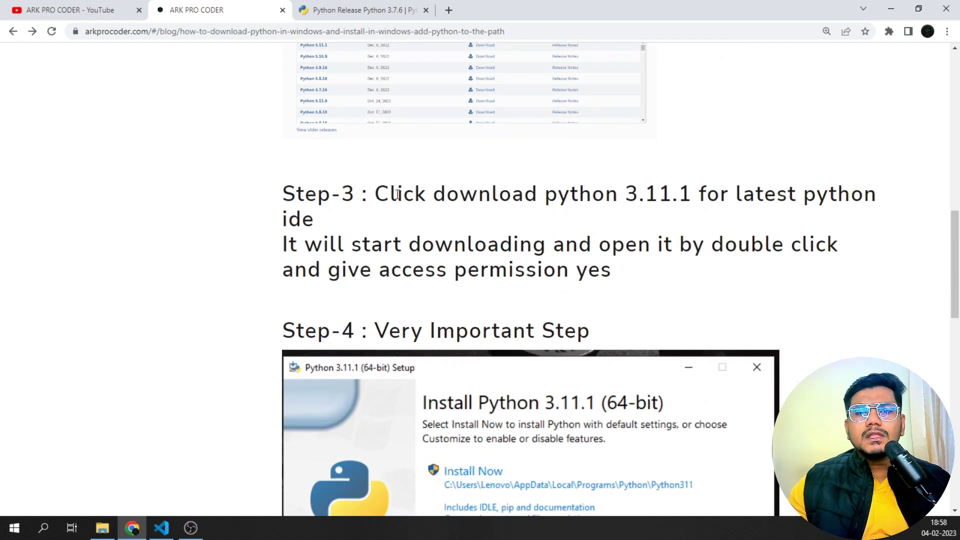
{"action": "left_click", "coordinate": [358, 10]}
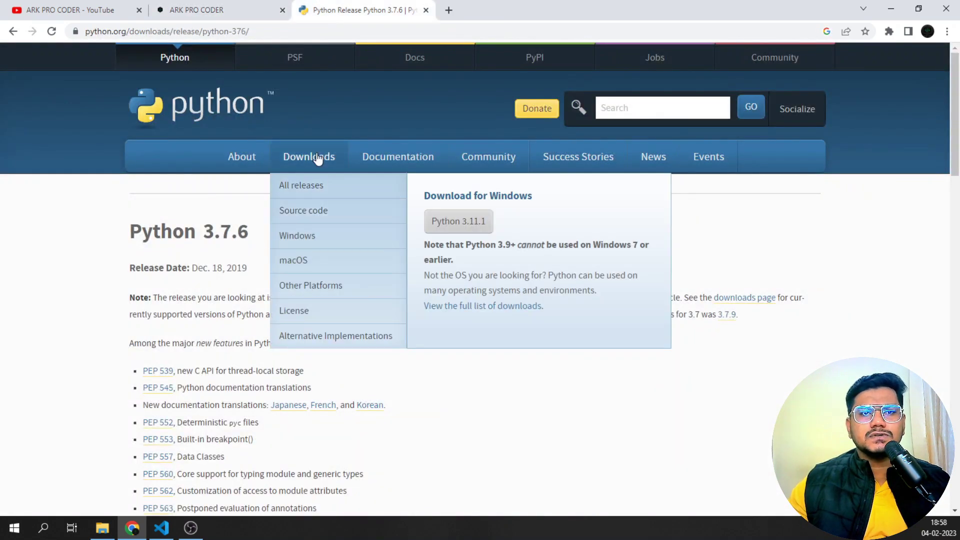
Download the Python 3.11.1 Windows installer (python-3.11.1-amd64.exe) from python.org's Downloads page
{"action": "left_click", "coordinate": [317, 158]}
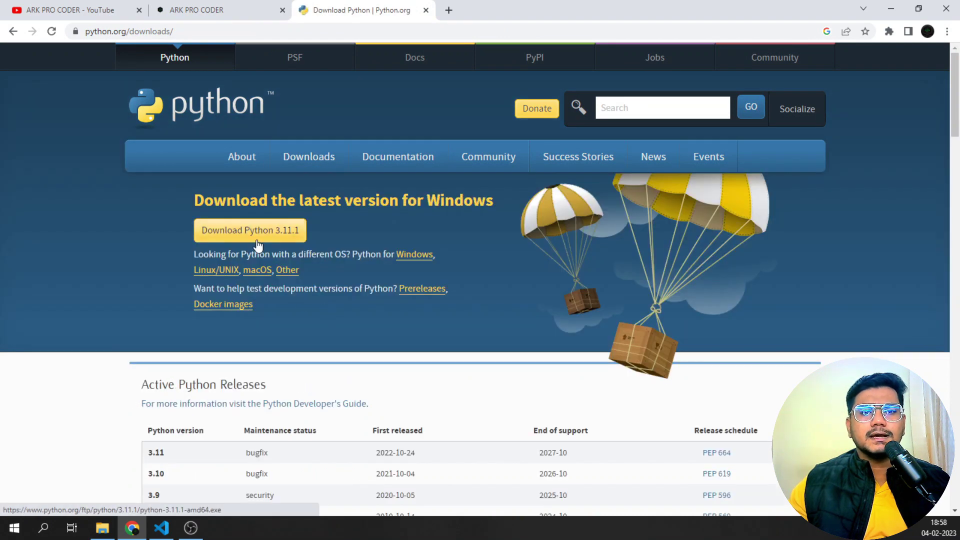
{"action": "left_click", "coordinate": [258, 235]}
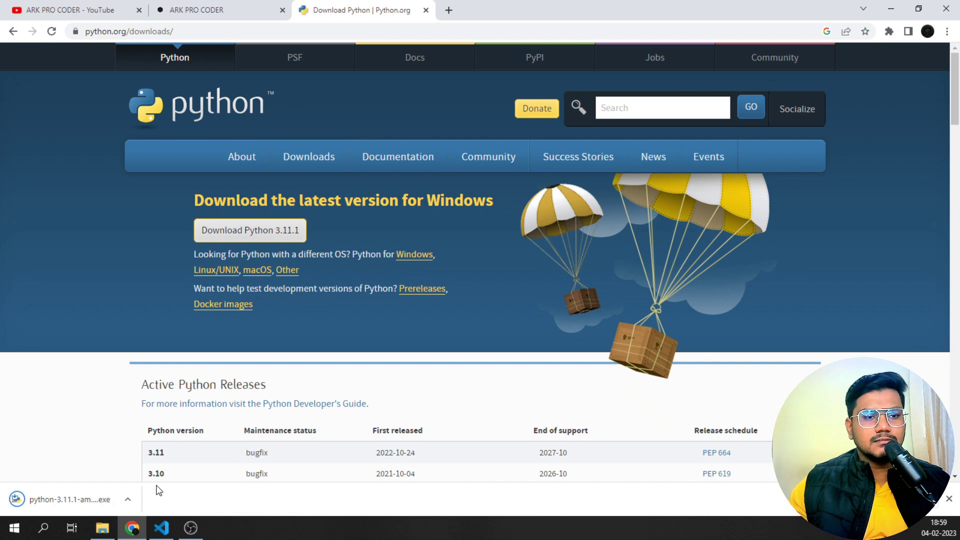
{"action": "left_click", "coordinate": [135, 507]}
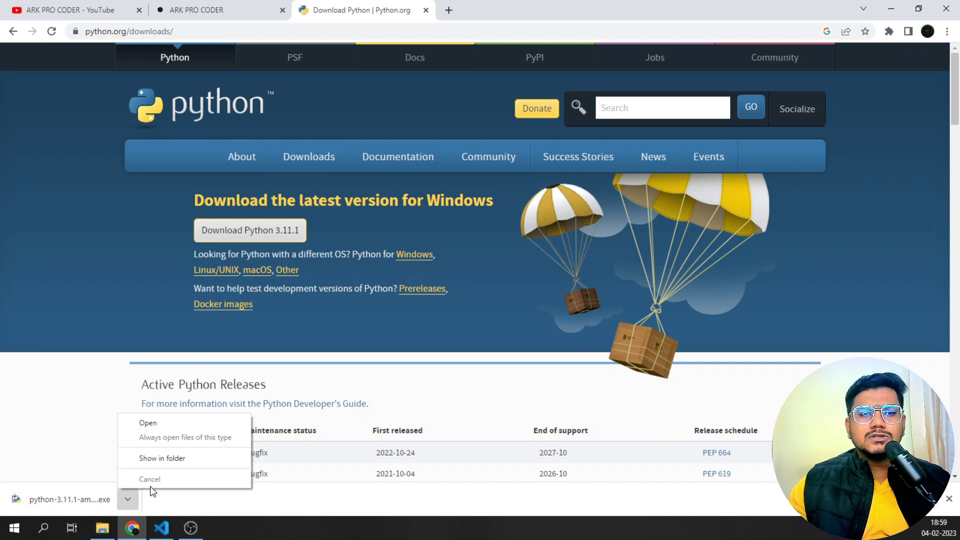
Launch python-3.11.1-amd64.exe, tick 'Add python.exe to PATH', and start Install Now
{"action": "left_click", "coordinate": [182, 425]}
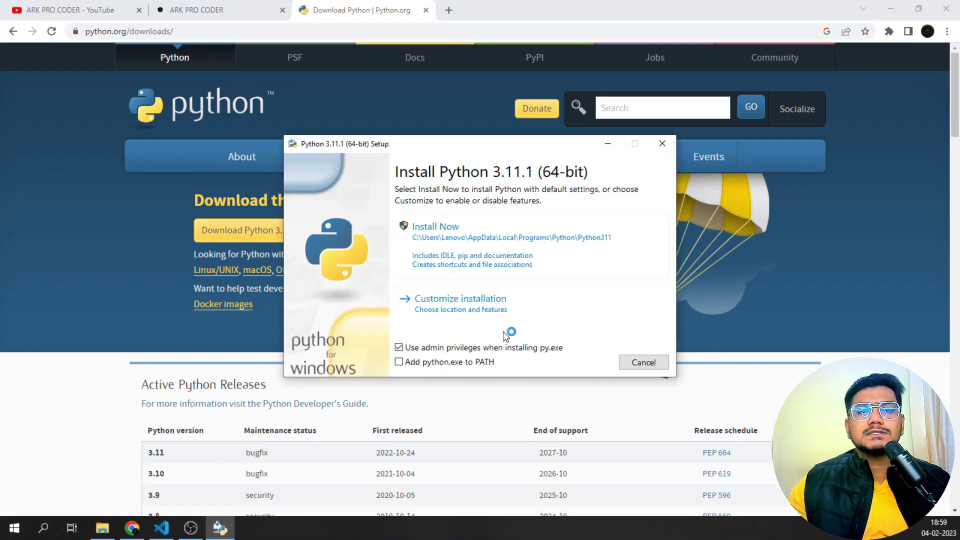
{"action": "left_click", "coordinate": [218, 6]}
{"action": "scroll", "coordinate": [596, 181], "scroll_direction": "down", "scroll_amount": 6}
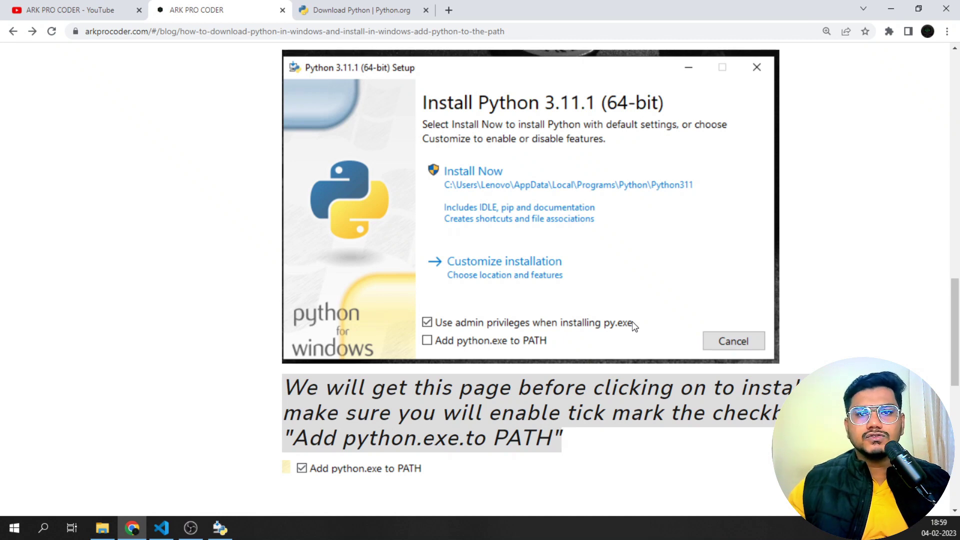
{"action": "left_click", "coordinate": [360, 10]}
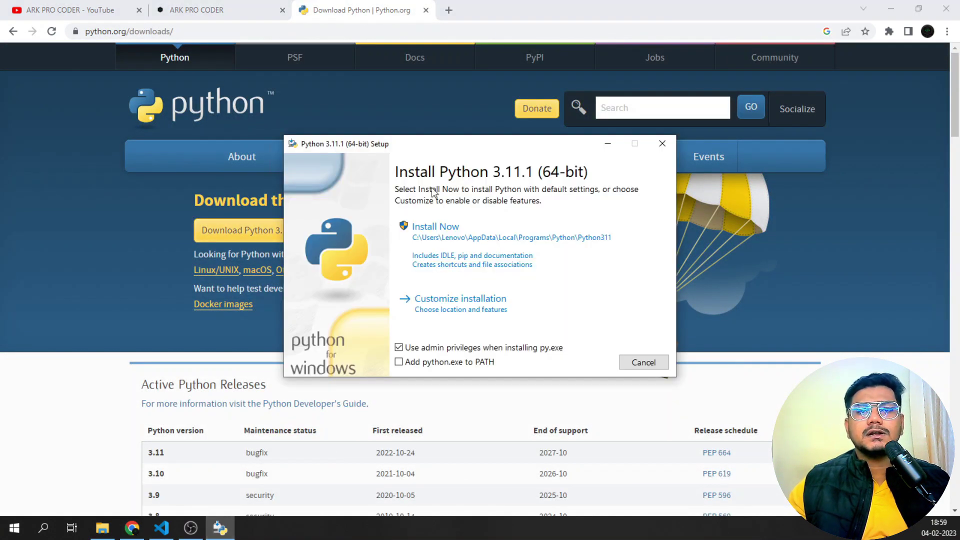
{"action": "left_click", "coordinate": [399, 362]}
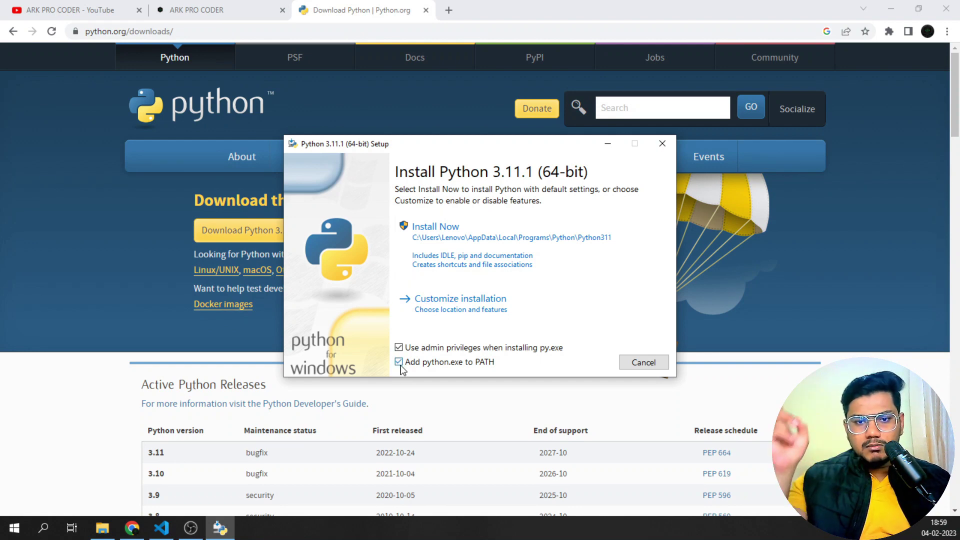
{"action": "left_click", "coordinate": [433, 238]}
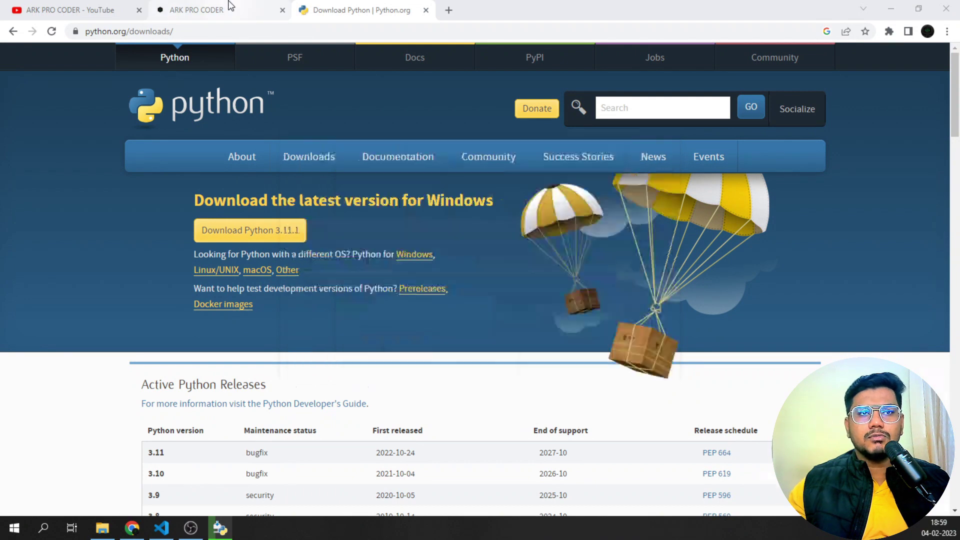
During installation, highlight the blog's 'After Success installation' Command Prompt and pip instruction lines
{"action": "left_click", "coordinate": [230, 9]}
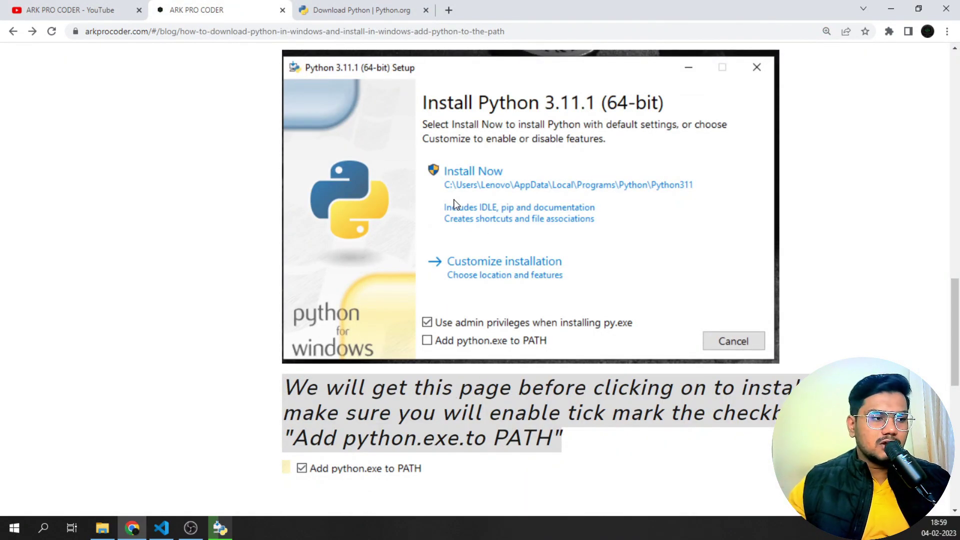
{"action": "scroll", "coordinate": [642, 344], "scroll_direction": "down", "scroll_amount": 4}
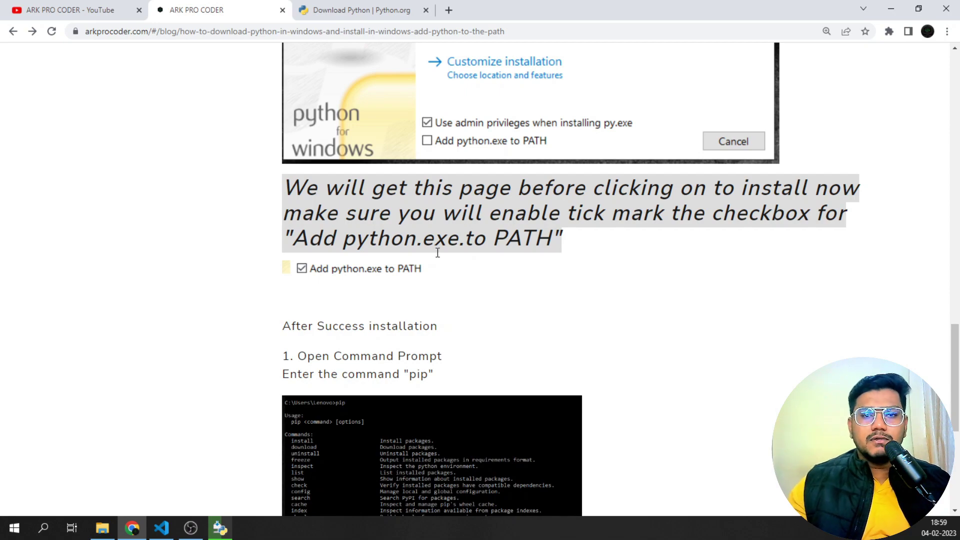
{"action": "scroll", "coordinate": [469, 287], "scroll_direction": "down", "scroll_amount": 4}
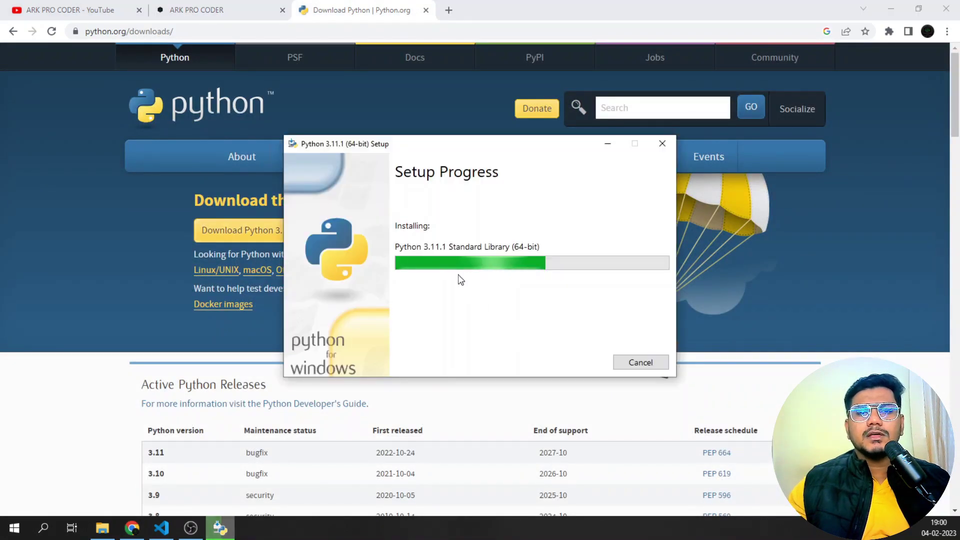
{"action": "left_click", "coordinate": [214, 10]}
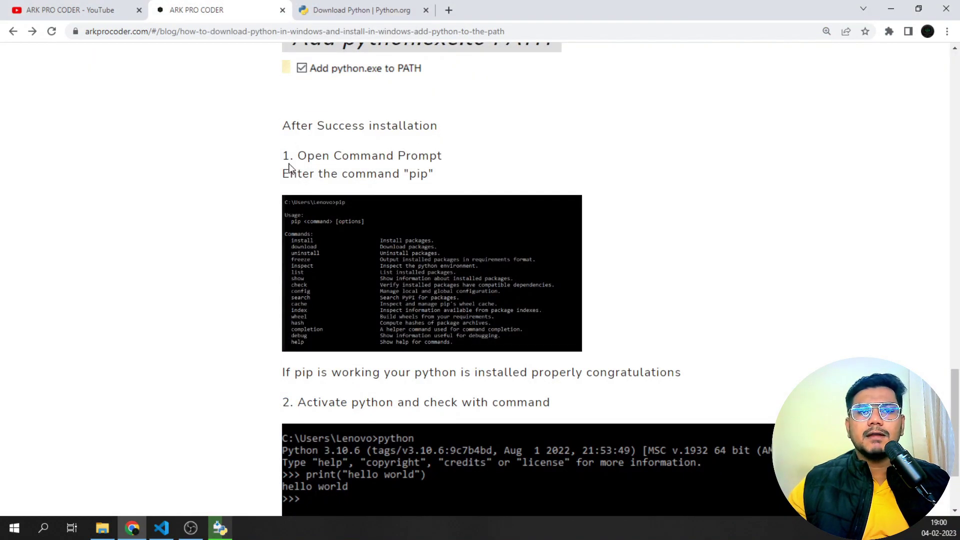
{"action": "left_click_drag", "start_coordinate": [314, 158], "coordinate": [444, 158]}
{"action": "left_click_drag", "start_coordinate": [279, 175], "coordinate": [435, 175]}
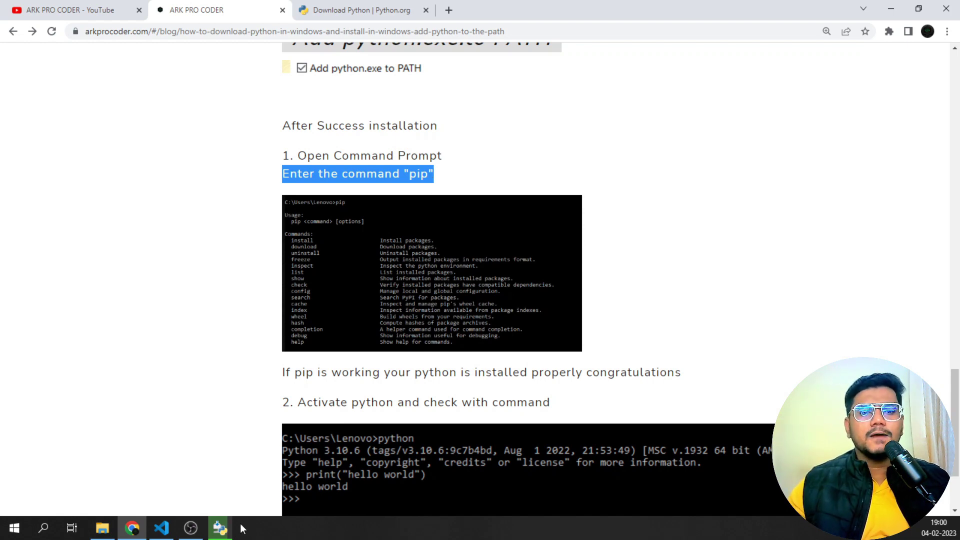
{"action": "mouse_move", "coordinate": [232, 528]}
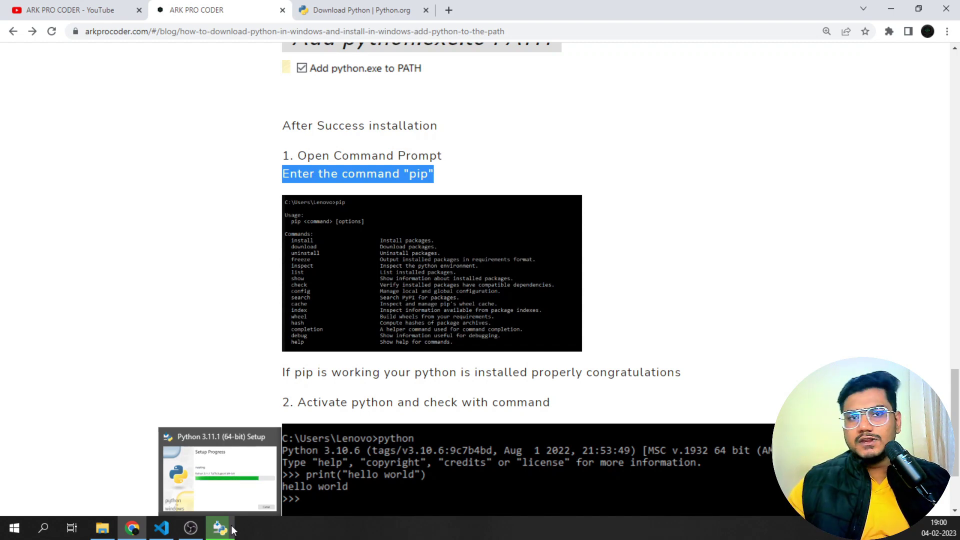
Close Python 3.11.1 Setup after 'Setup was successful' and bring up Windows search for Command Prompt
{"action": "left_click", "coordinate": [243, 489]}
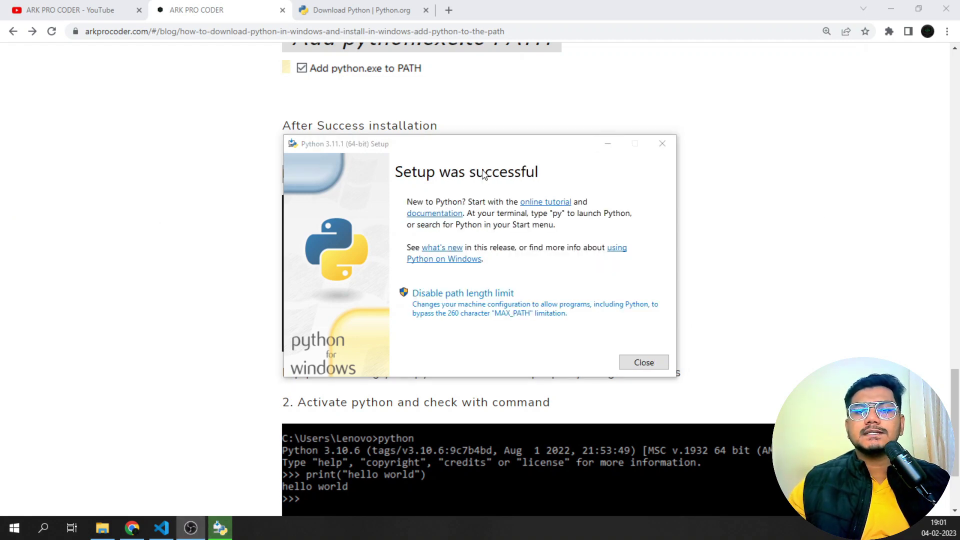
{"action": "left_click", "coordinate": [644, 362]}
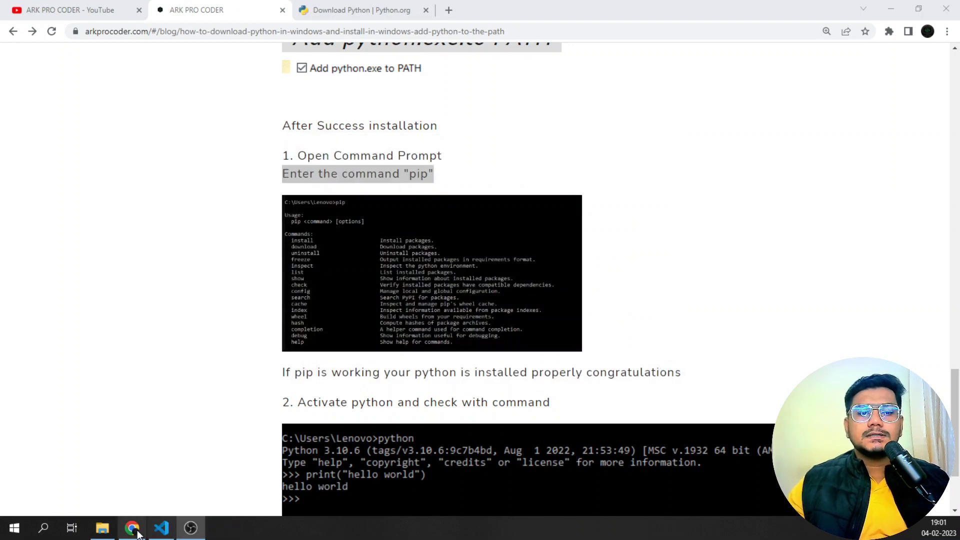
{"action": "left_click", "coordinate": [44, 528]}
Find 'cmd' in Windows search and launch Command Prompt
{"action": "type", "text": "cmd"}
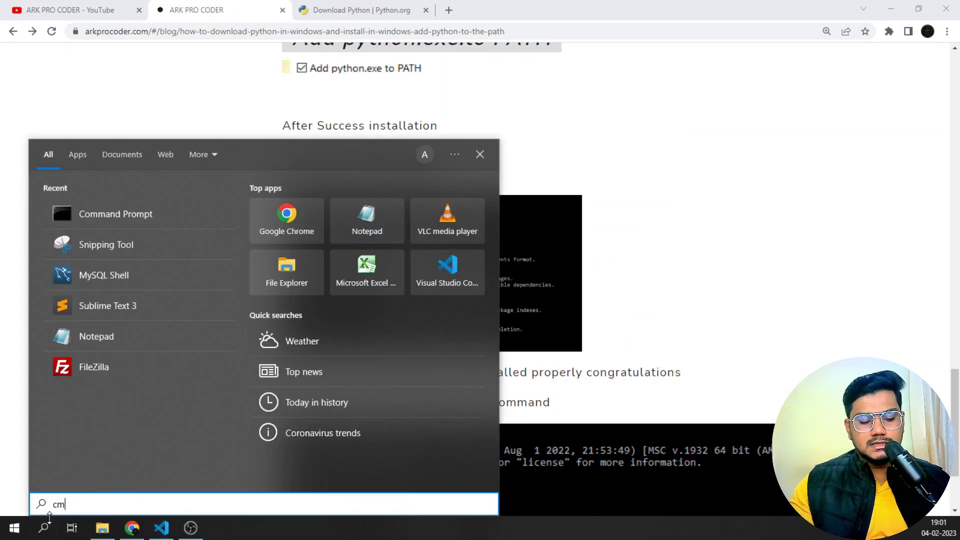
{"action": "left_click", "coordinate": [172, 202]}
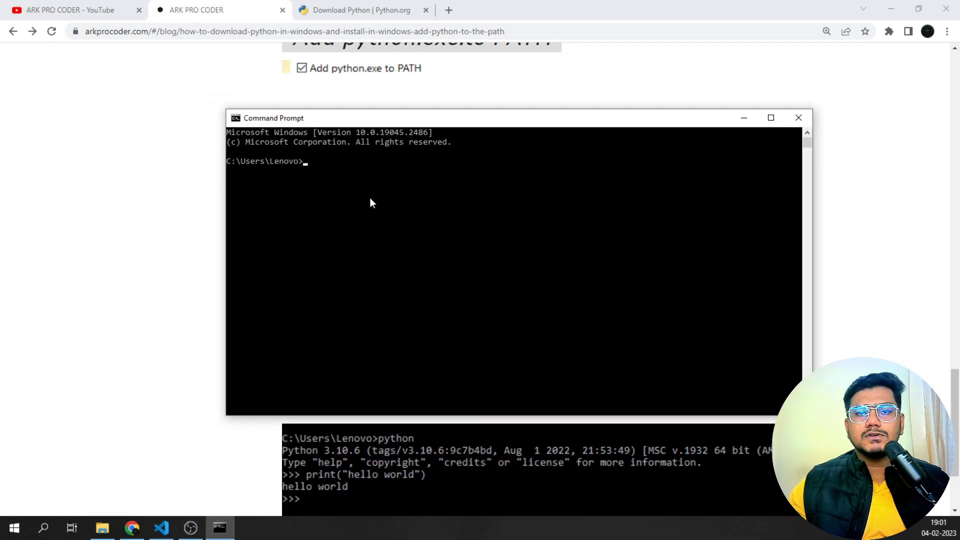
{"action": "scroll", "coordinate": [370, 198], "scroll_direction": "up", "scroll_amount": 2, "text": "ctrl"}
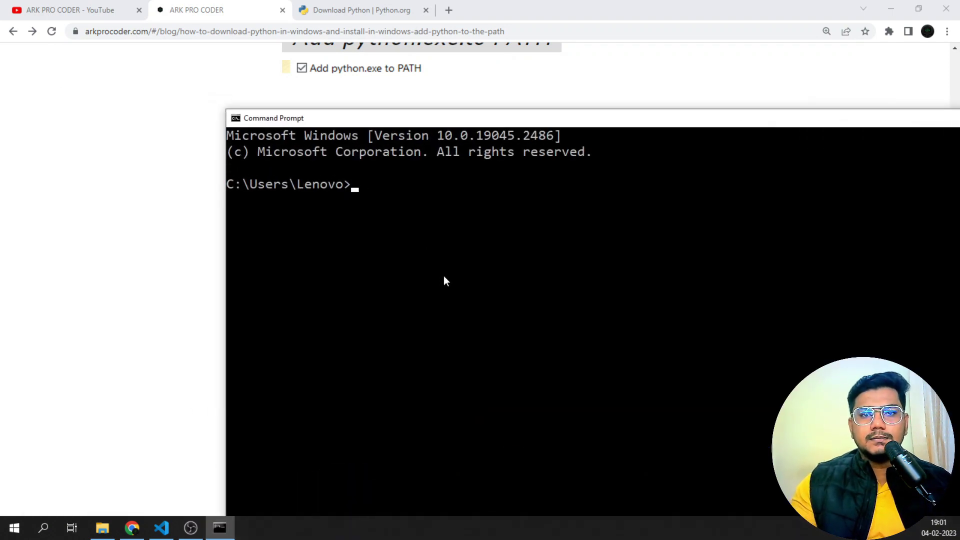
Run pip and review its usage text and command list, such as install and download
{"action": "type", "text": "pip"}
{"action": "key", "text": "Return"}
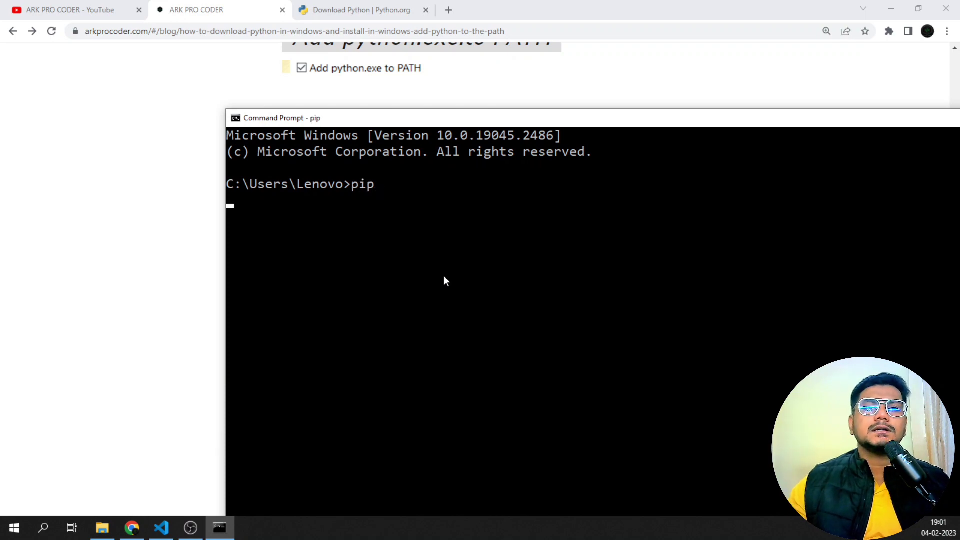
{"action": "left_click_drag", "start_coordinate": [456, 118], "coordinate": [411, 78]}
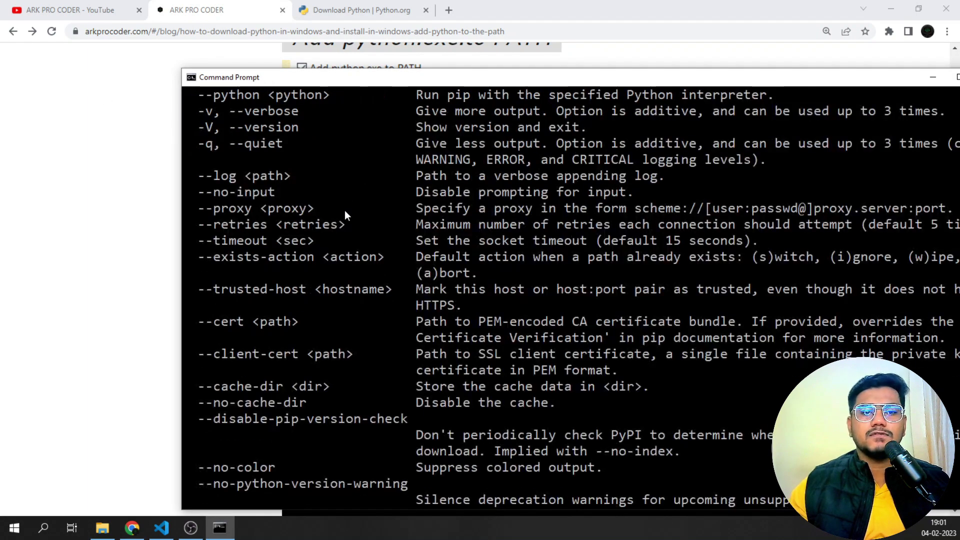
{"action": "scroll", "coordinate": [326, 240], "scroll_direction": "up", "scroll_amount": 15}
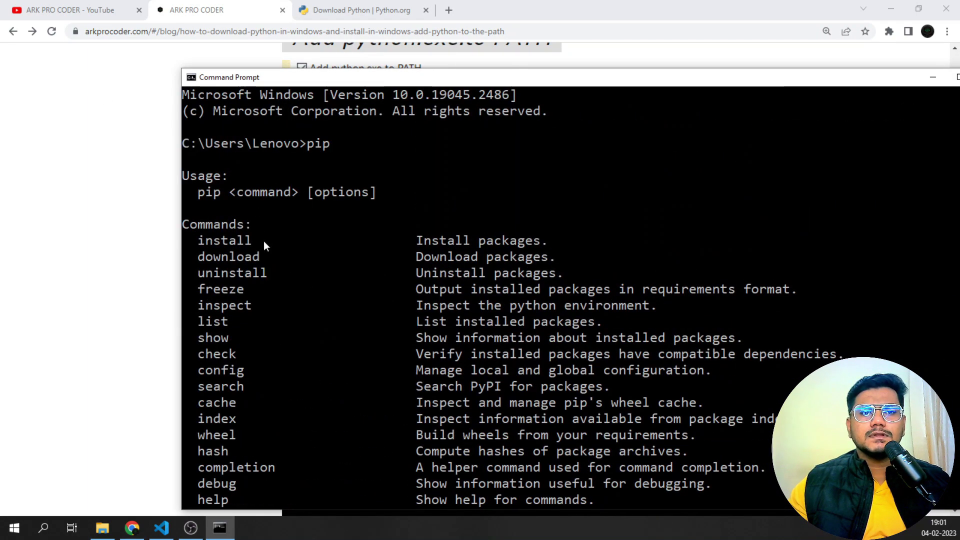
{"action": "scroll", "coordinate": [263, 241], "scroll_direction": "down", "scroll_amount": 20}
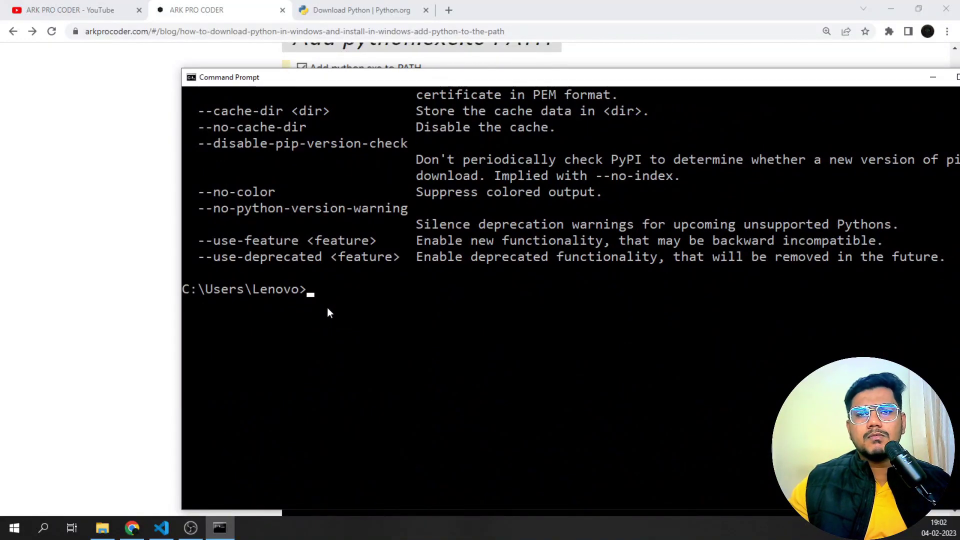
Launch the Python 3.11.1 interpreter by entering python, checking the version banner
{"action": "type", "text": "python"}
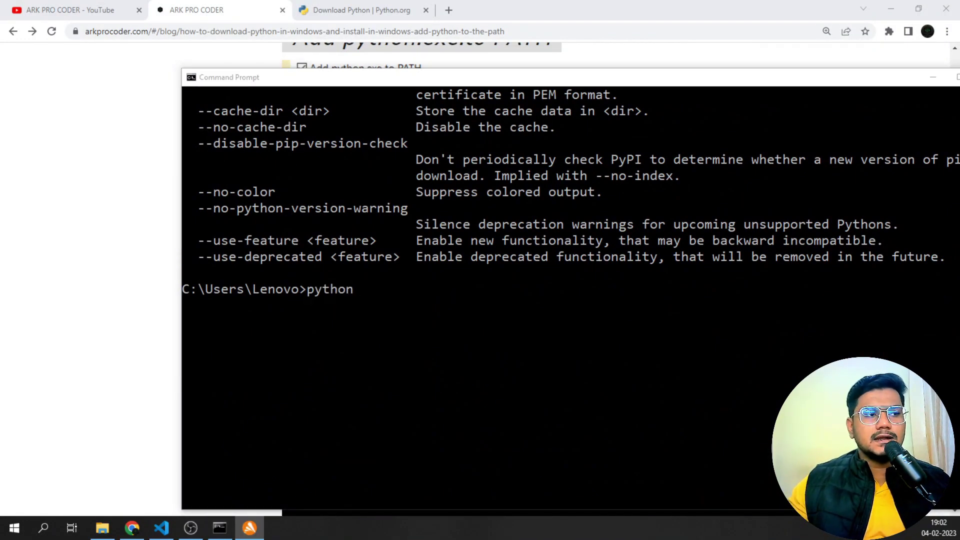
{"action": "left_click", "coordinate": [441, 302]}
{"action": "left_click", "coordinate": [433, 308]}
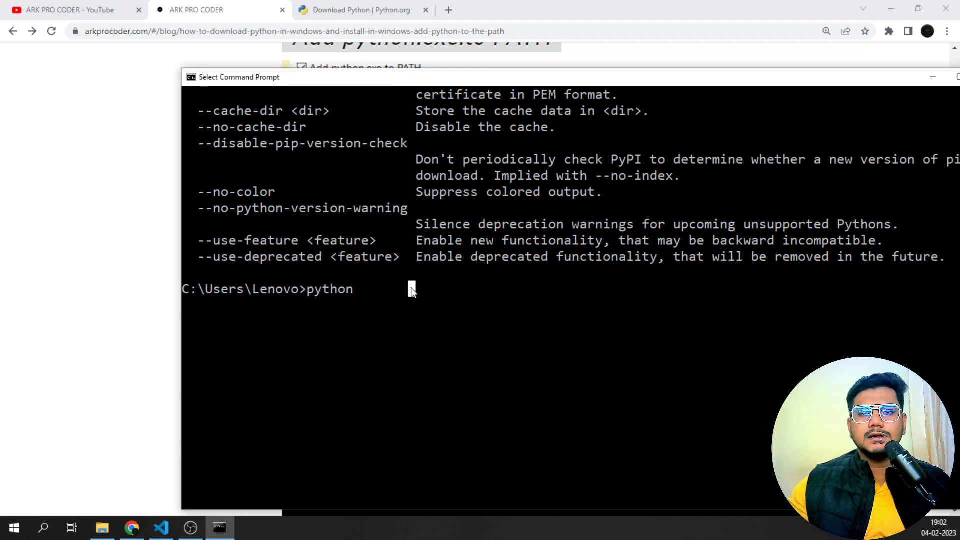
{"action": "key", "text": "Escape"}
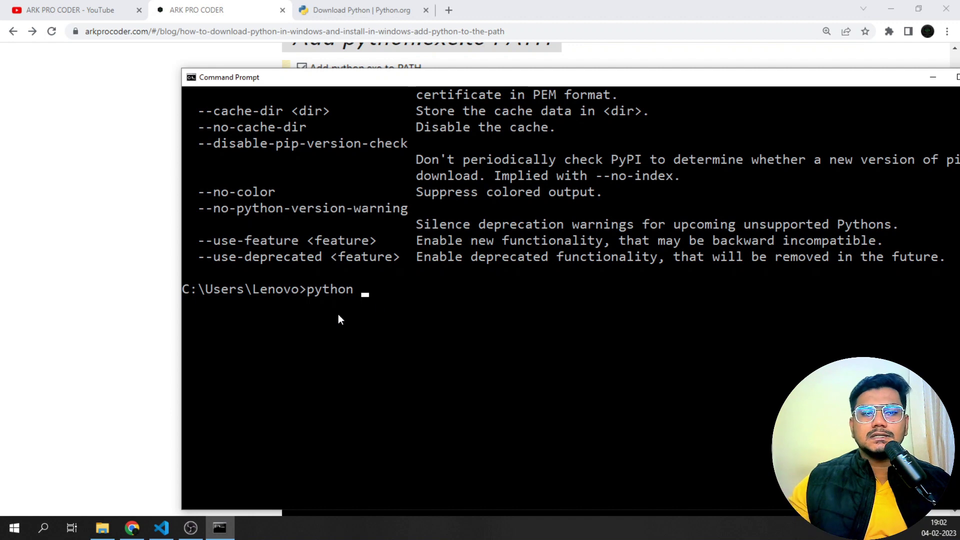
{"action": "left_click_drag", "start_coordinate": [797, 81], "coordinate": [751, 42]}
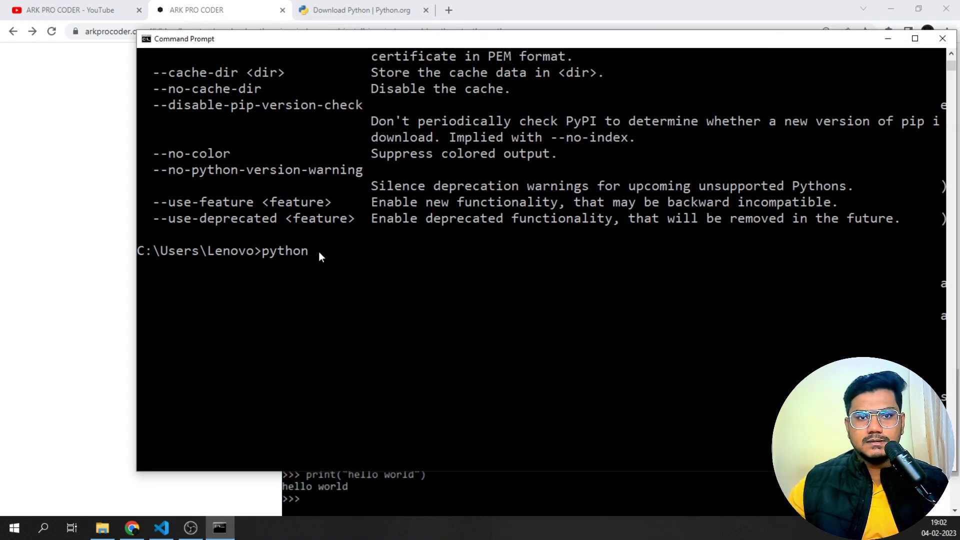
{"action": "key", "text": "Return"}
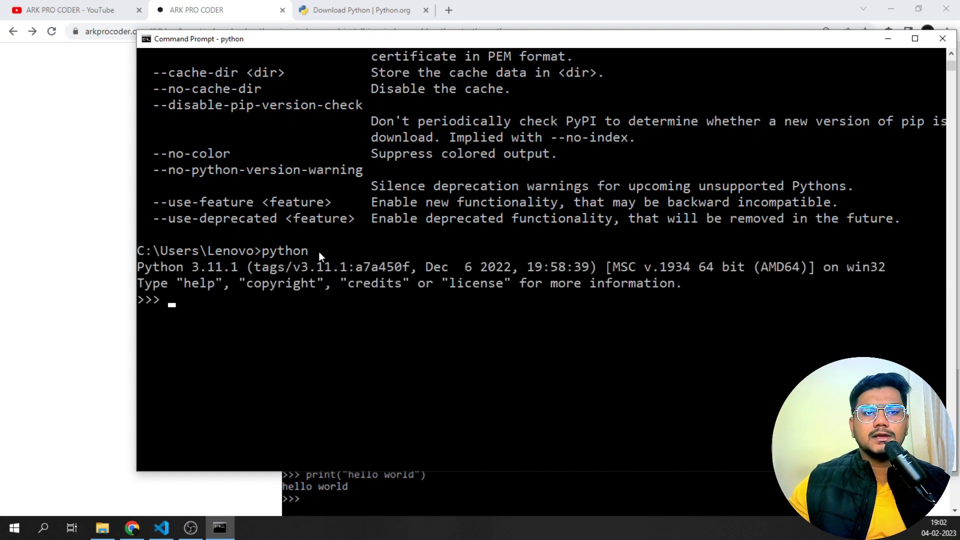
{"action": "left_click_drag", "start_coordinate": [193, 269], "coordinate": [228, 268]}
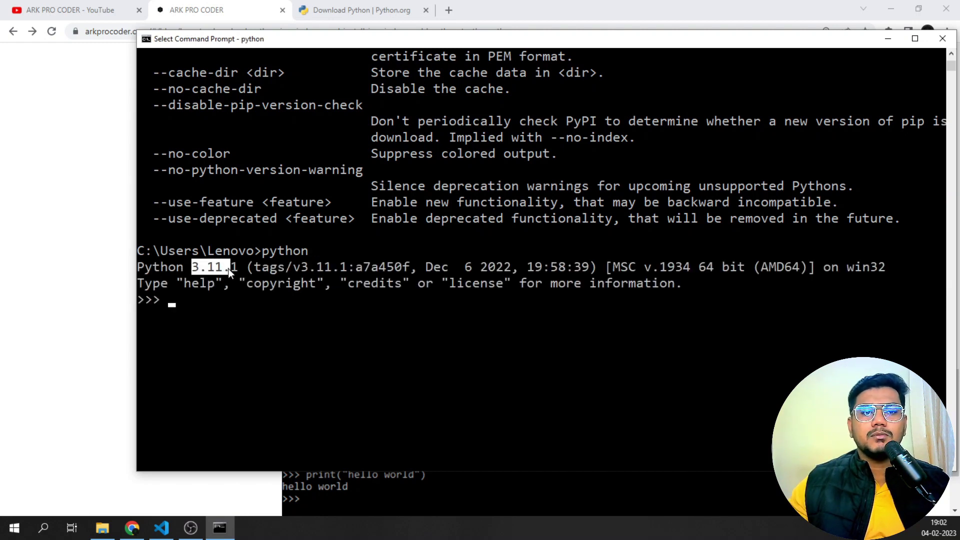
{"action": "left_click", "coordinate": [190, 309]}
Run print("hello world"), confirm the hello world output, and close Command Prompt
{"action": "type", "text": "print"}
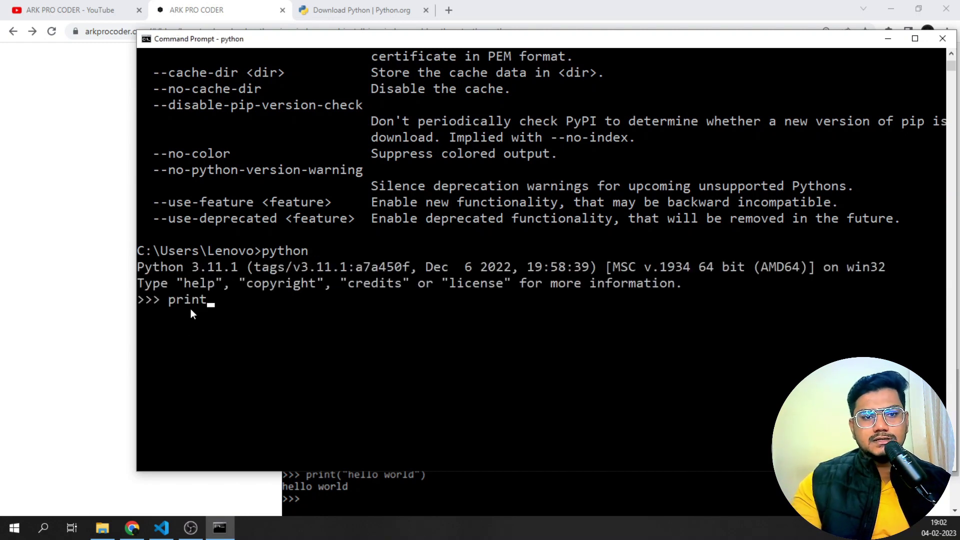
{"action": "type", "text": "(\"hello"}
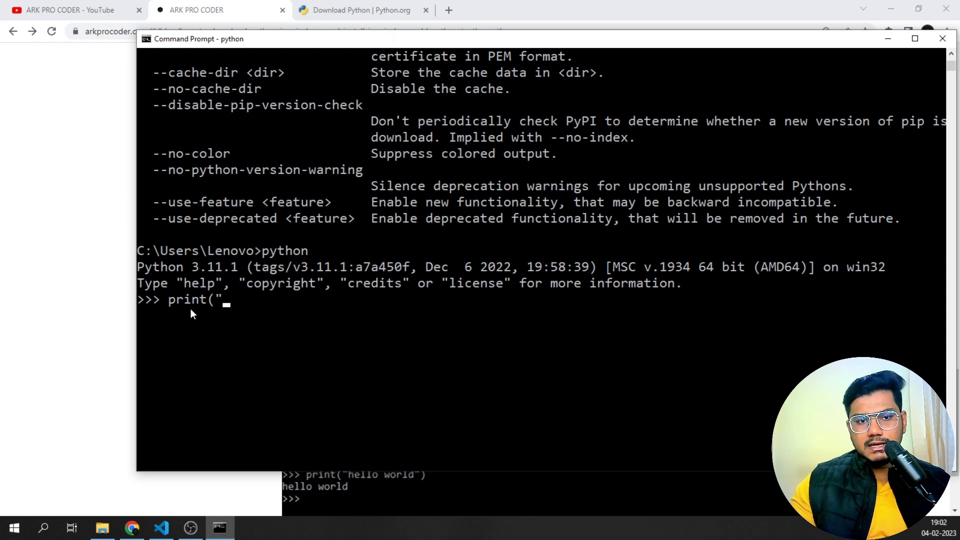
{"action": "type", "text": " wor"}
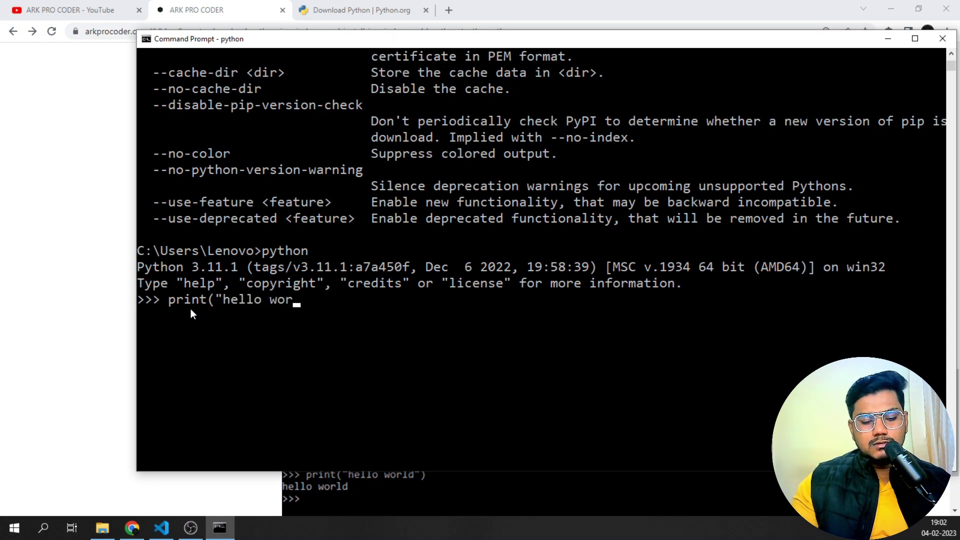
{"action": "type", "text": "ld\")"}
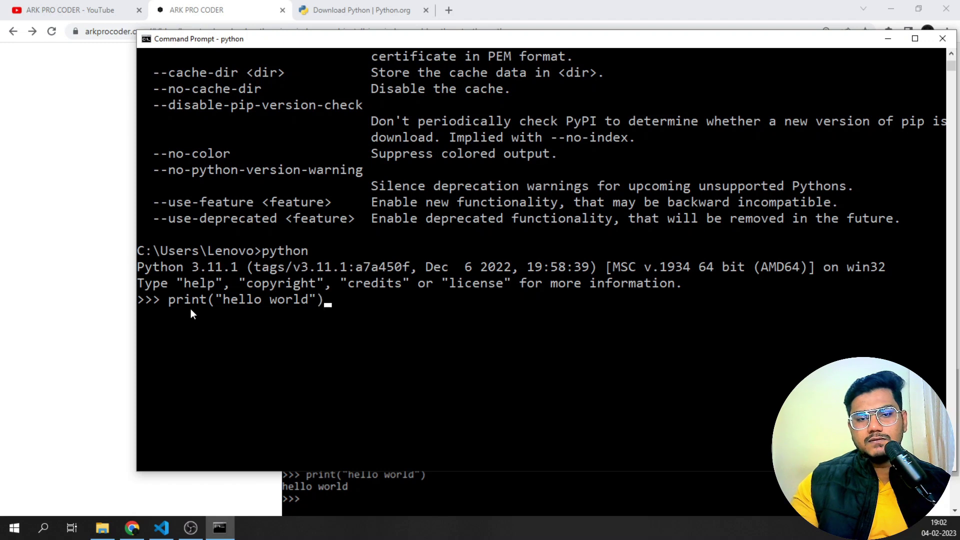
{"action": "key", "text": "Return"}
{"action": "left_click_drag", "start_coordinate": [146, 318], "coordinate": [237, 318]}
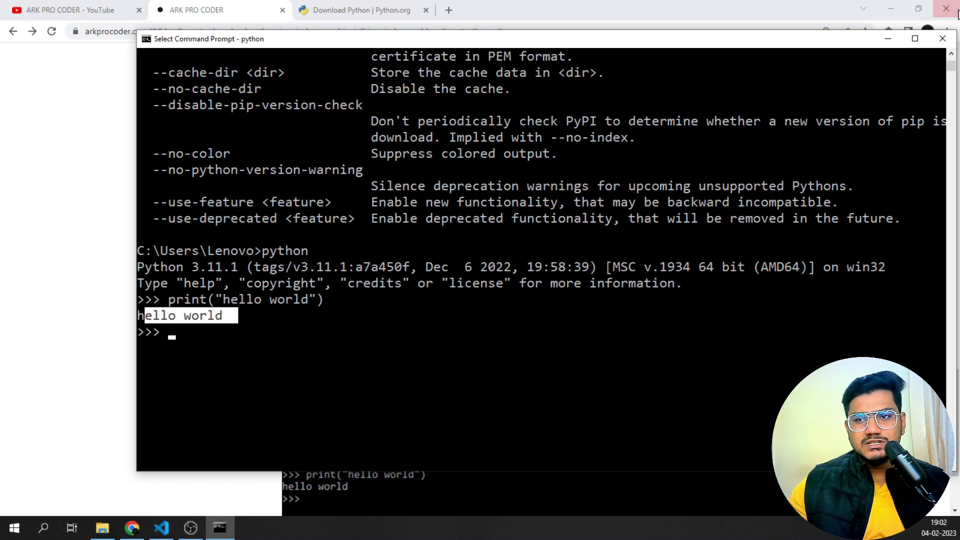
{"action": "left_click", "coordinate": [943, 38]}
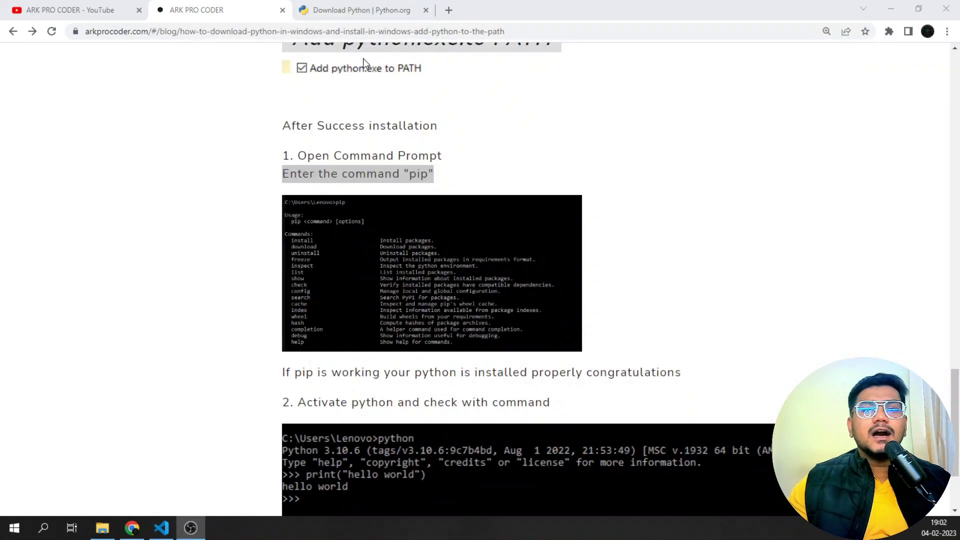
View the 'Looking for a specific release' list on python.org, then bring up Visual Studio Code
{"action": "left_click", "coordinate": [362, 5]}
{"action": "scroll", "coordinate": [156, 285], "scroll_direction": "down", "scroll_amount": 8}
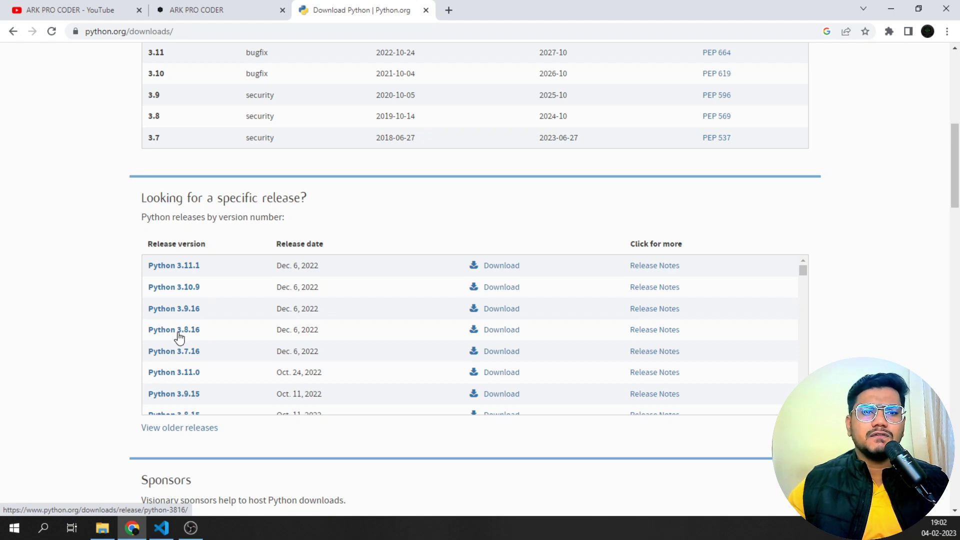
{"action": "left_click", "coordinate": [161, 528]}
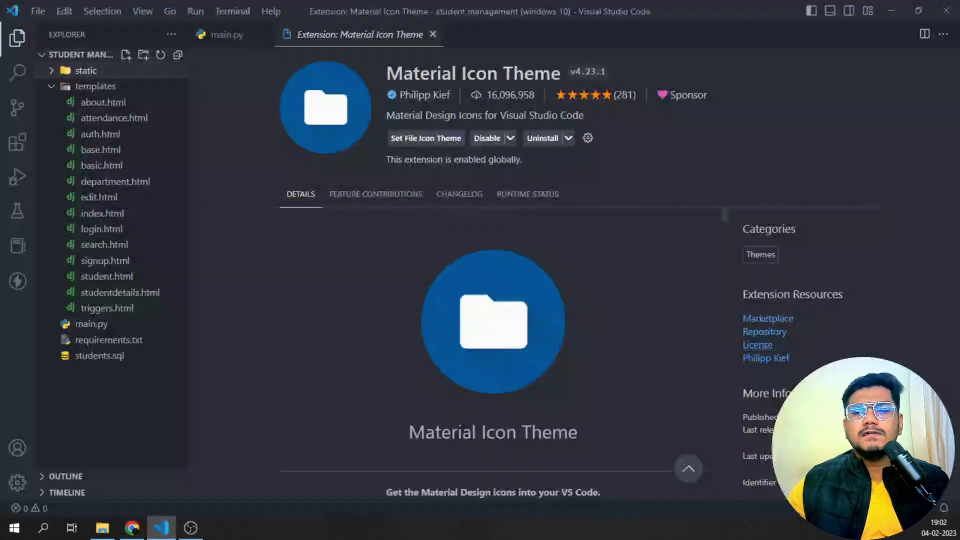
Show main.py and list the available Python interpreters from the status bar
{"action": "left_click", "coordinate": [224, 35]}
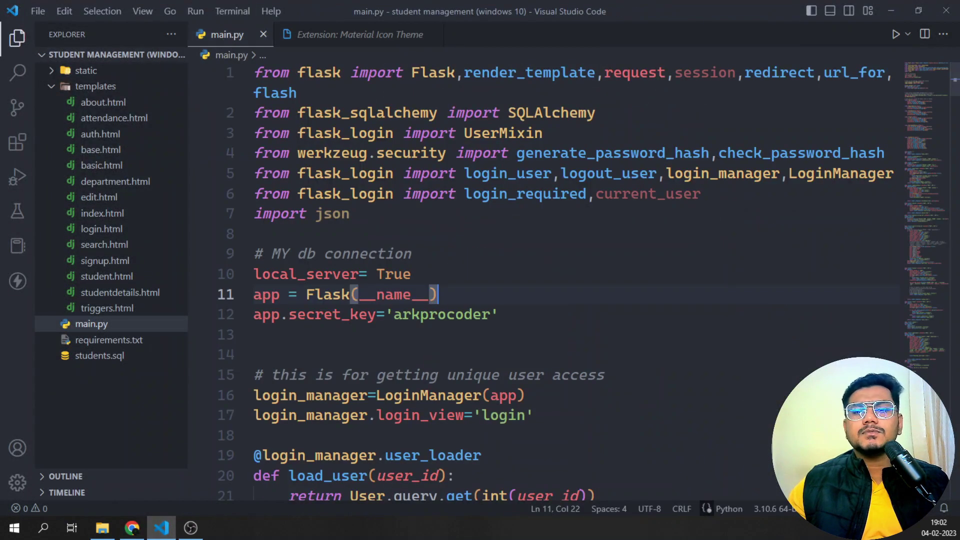
{"action": "left_click", "coordinate": [781, 513]}
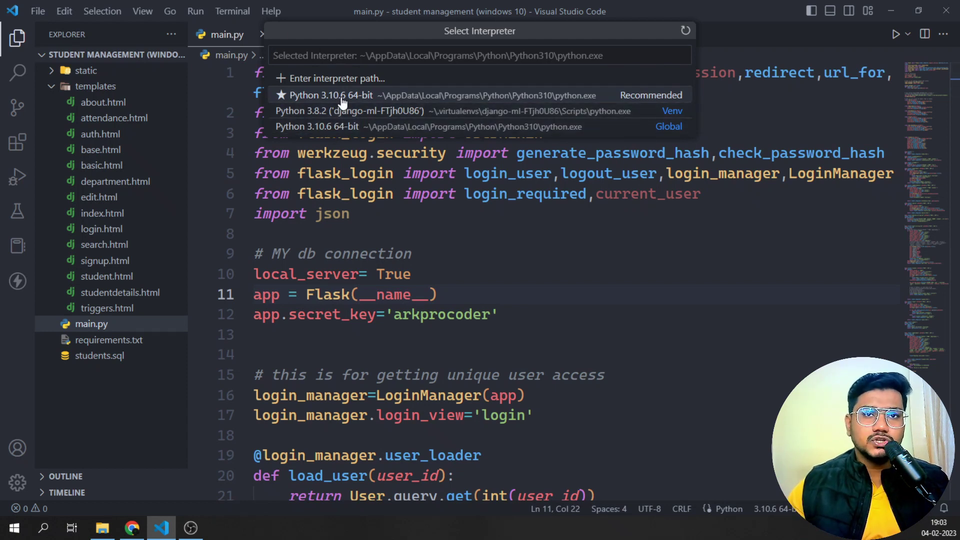
{"action": "key", "text": "Up"}
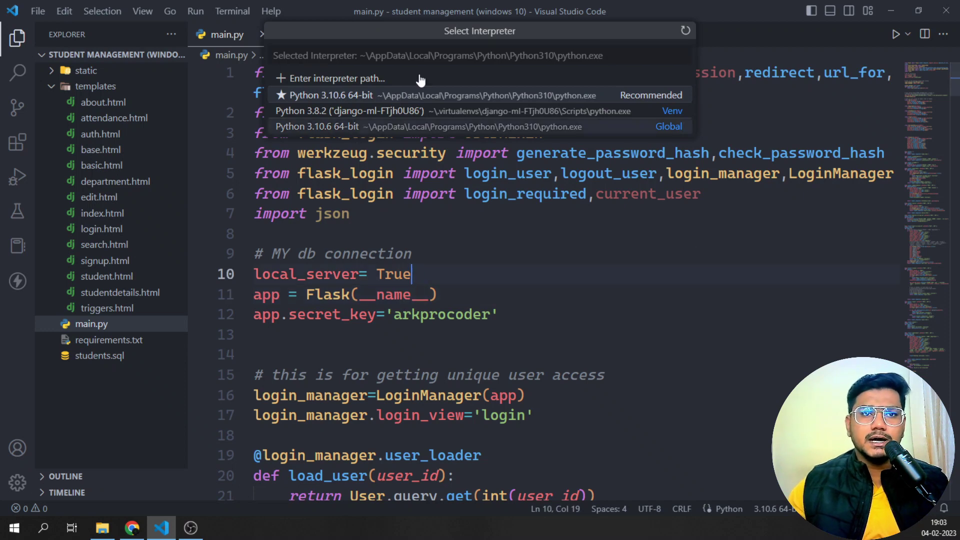
Return to the ARK PRO CODER article in Chrome and scroll to its successful-installation note
{"action": "left_click", "coordinate": [124, 534]}
{"action": "left_click", "coordinate": [213, 8]}
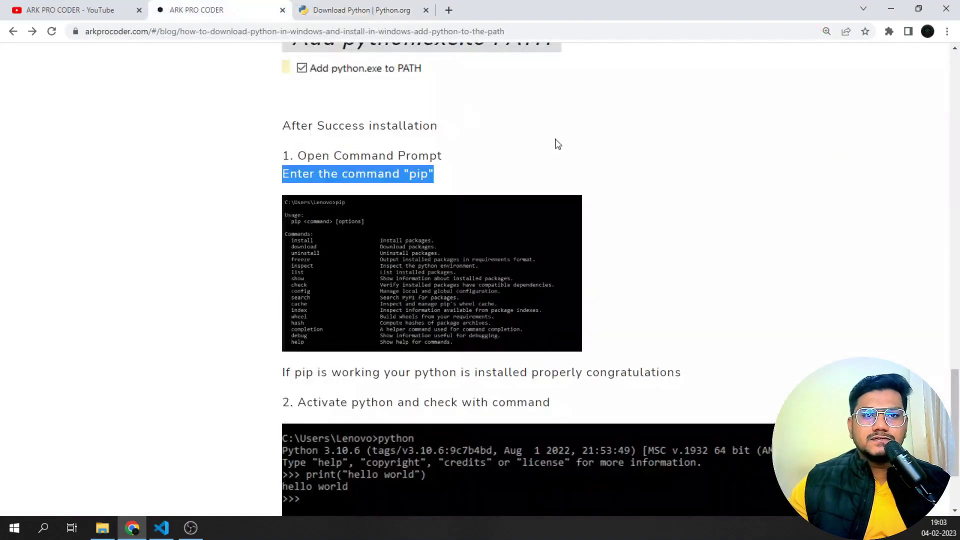
{"action": "left_click", "coordinate": [540, 31]}
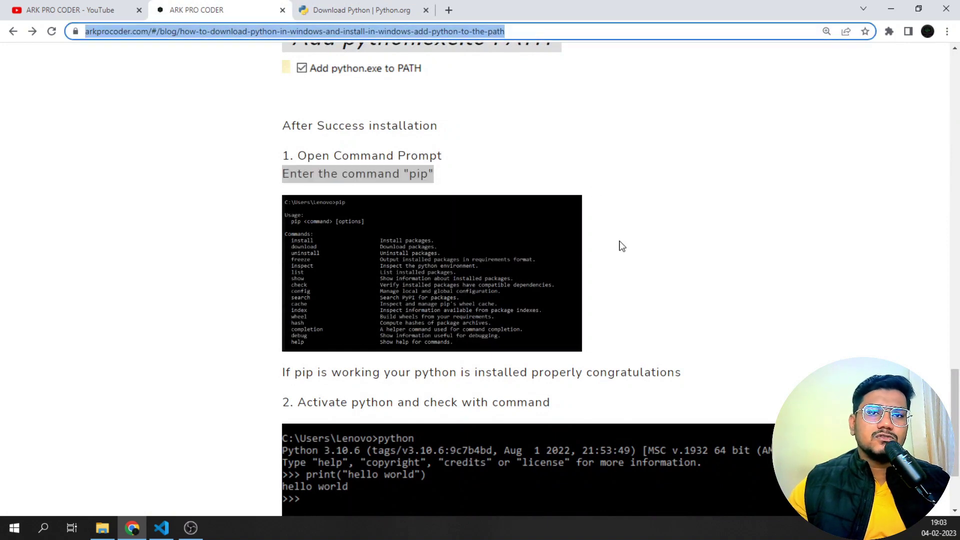
{"action": "scroll", "coordinate": [600, 283], "scroll_direction": "down", "scroll_amount": 3}
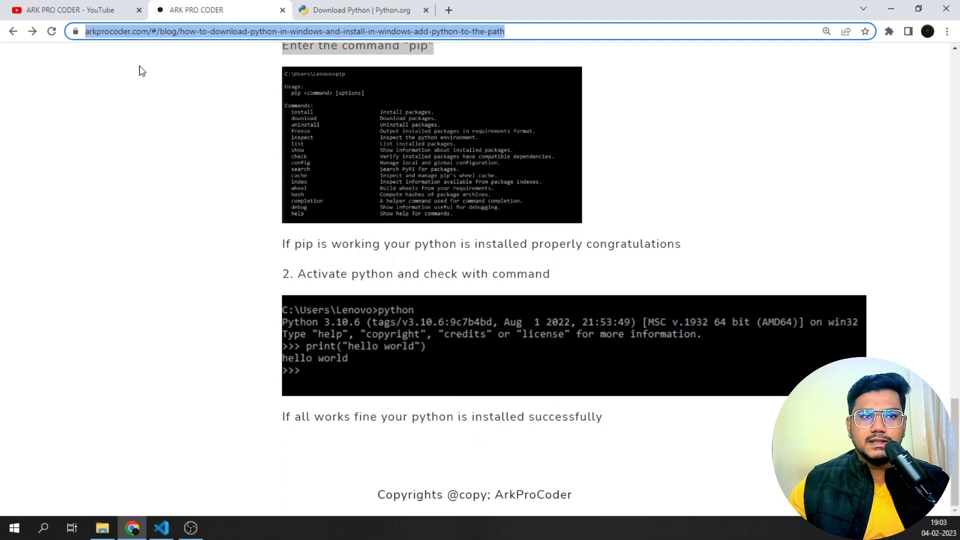